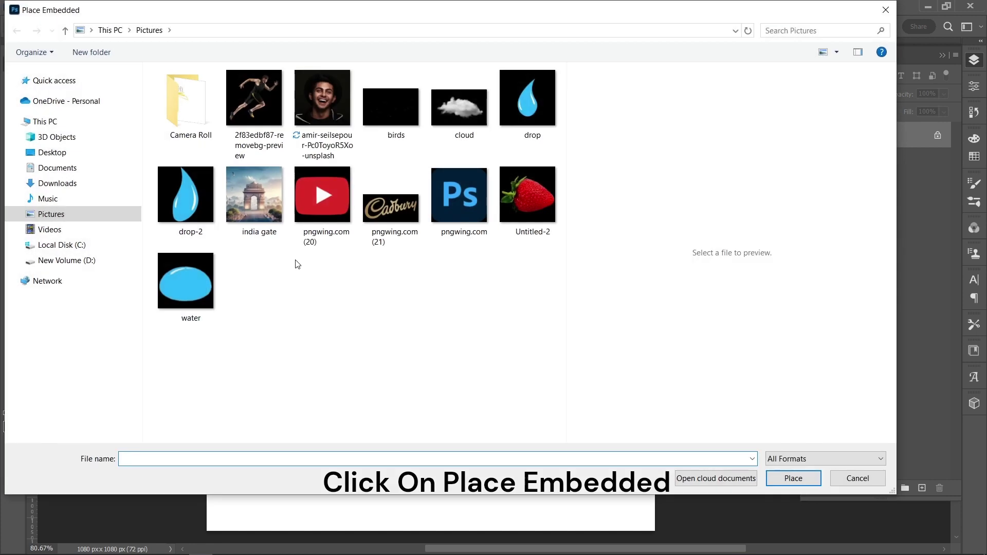
# Place the portrait photo of the laughing man in a hat as an embedded image filling the canvas
pyautogui.click(319, 114)
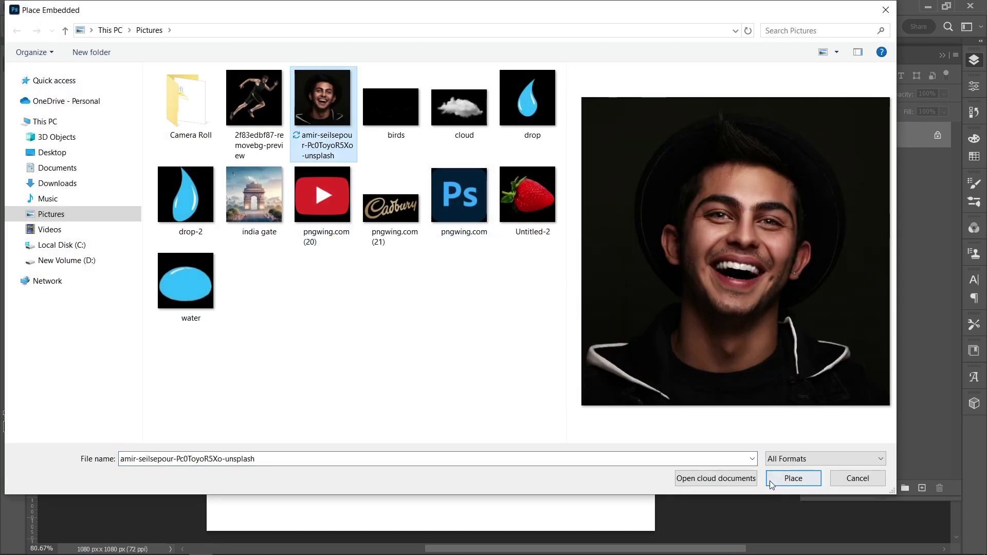
pyautogui.click(770, 479)
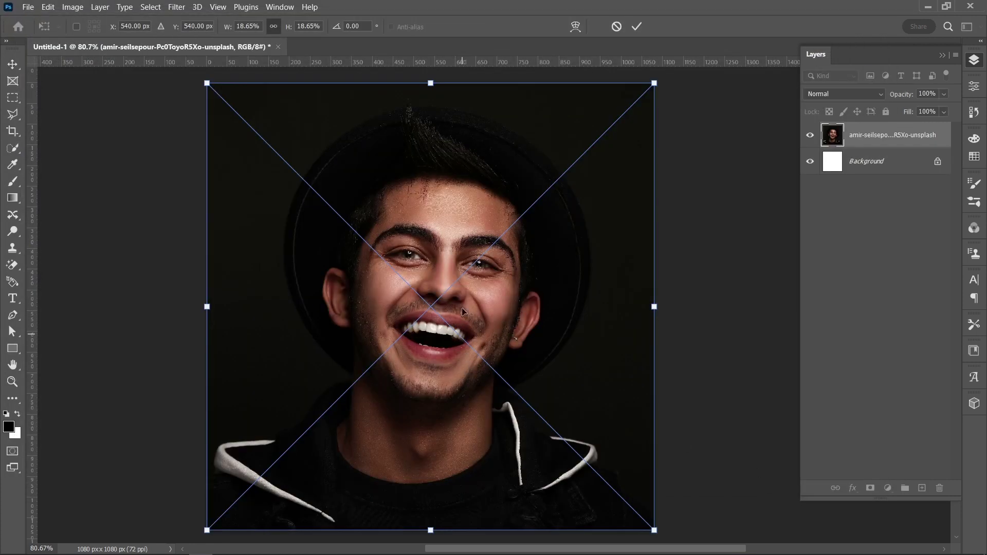
pyautogui.click(639, 25)
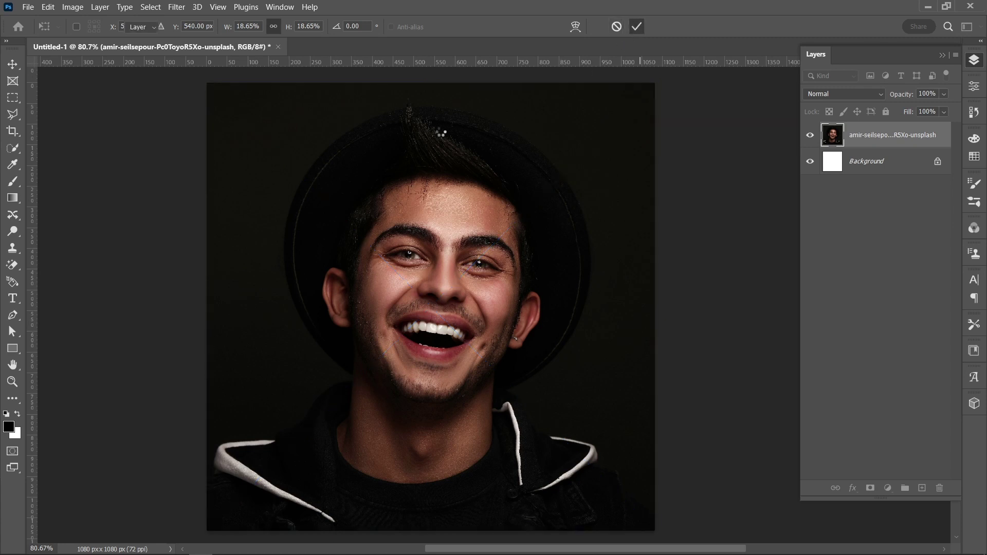
# Select the man on the portrait layer automatically with Select Subject
pyautogui.click(12, 148)
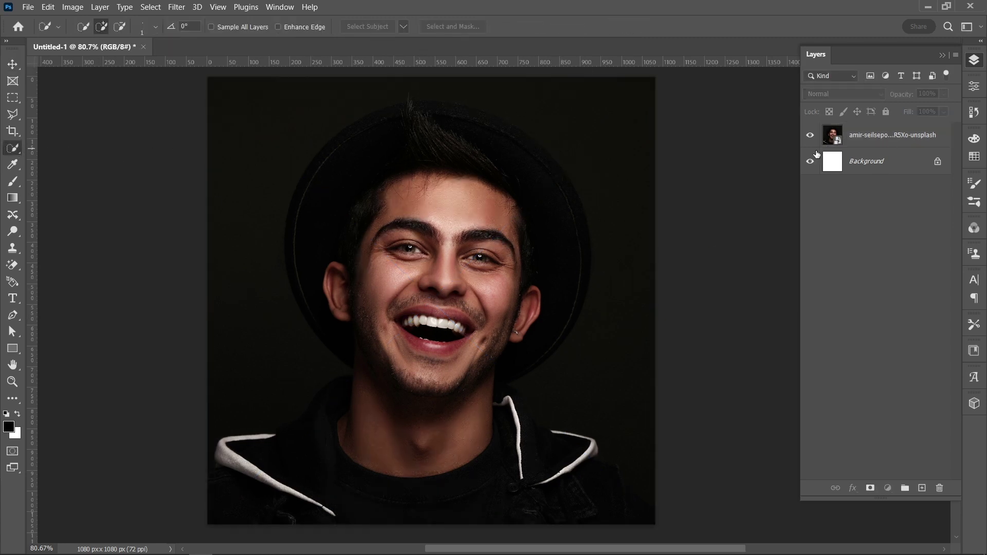
pyautogui.click(817, 148)
pyautogui.click(358, 32)
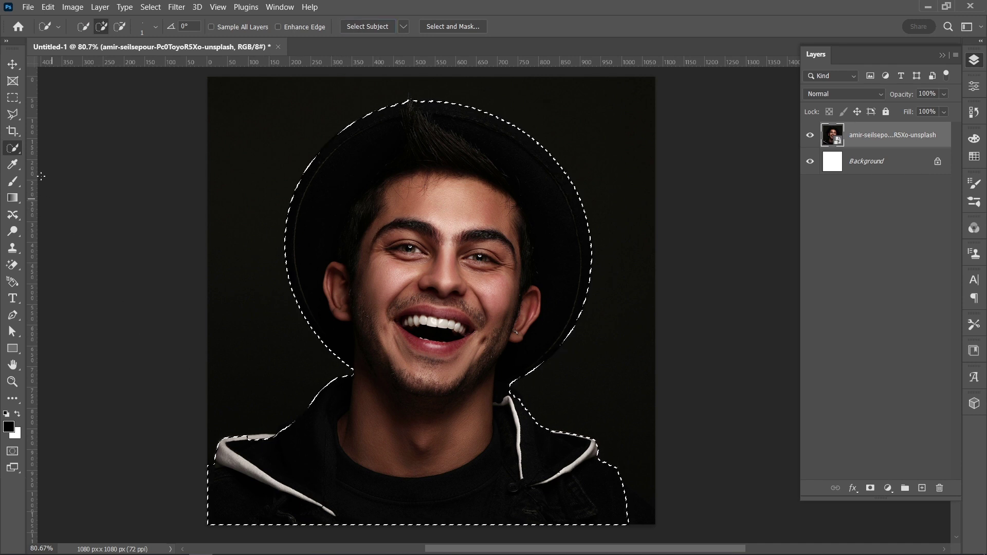
# Add the missed strip of white hood trim on the image's left shoulder to the selection with the Polygonal Lasso
pyautogui.click(12, 115)
pyautogui.scroll(8, 242, 406)
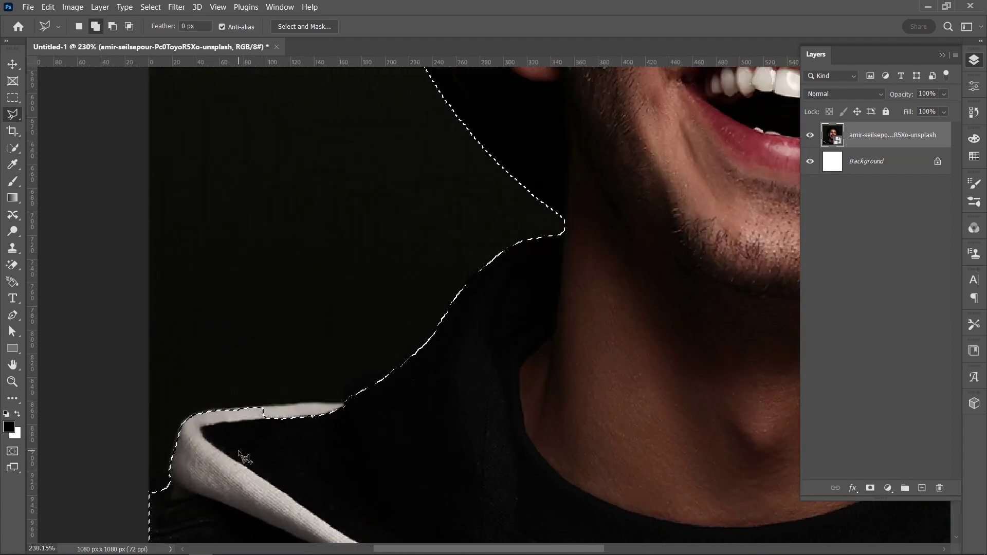
pyautogui.moveTo(260, 383); pyautogui.dragTo(359, 382)
pyautogui.click(436, 383)
pyautogui.click(319, 449)
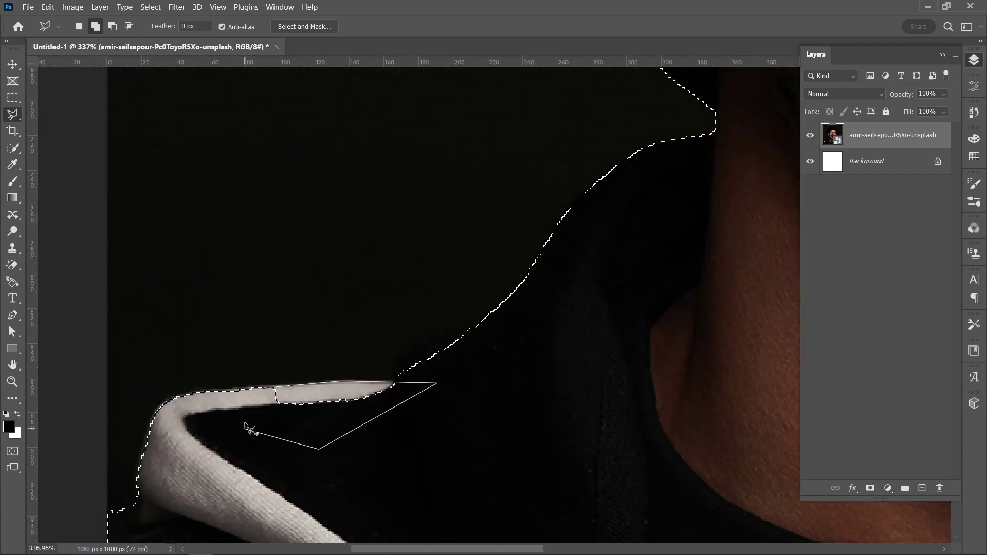
pyautogui.click(273, 389)
pyautogui.scroll(-3, 329, 388)
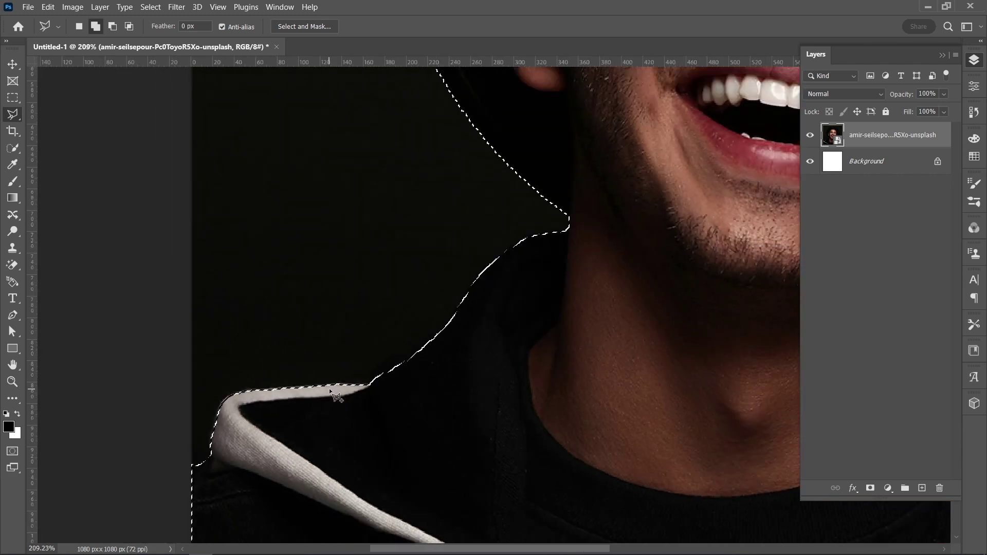
# Subtract the small background wedge between the hat brim and the collar on the image's right side from the selection
pyautogui.hscroll(3, 349, 341)
pyautogui.hscroll(5, 348, 341)
pyautogui.scroll(3, 357, 331)
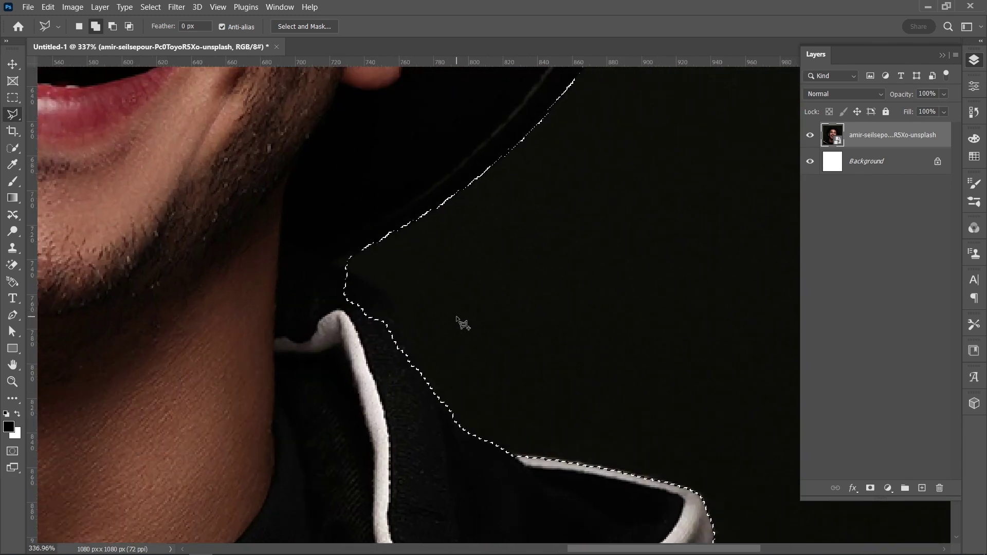
pyautogui.scroll(3, 348, 271)
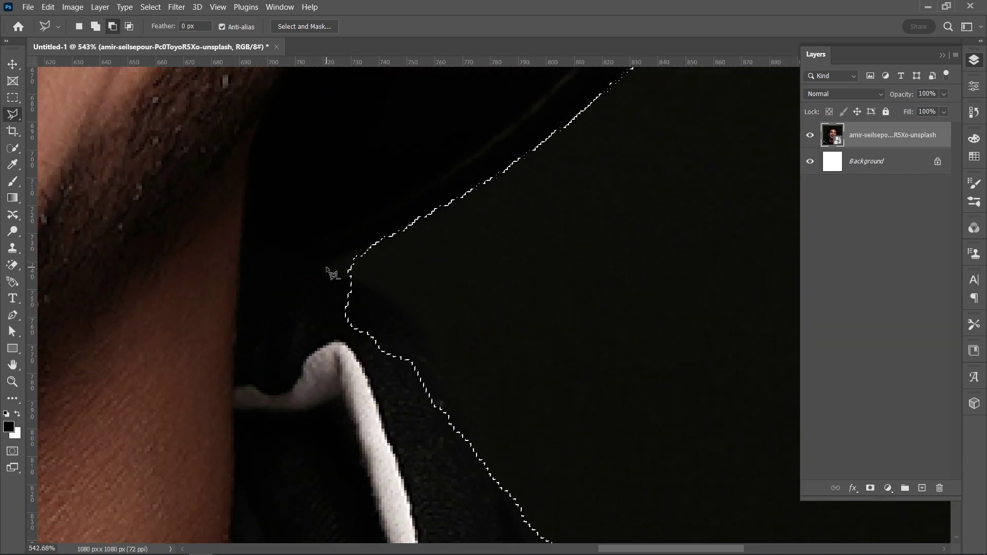
pyautogui.click(112, 27)
pyautogui.click(328, 265)
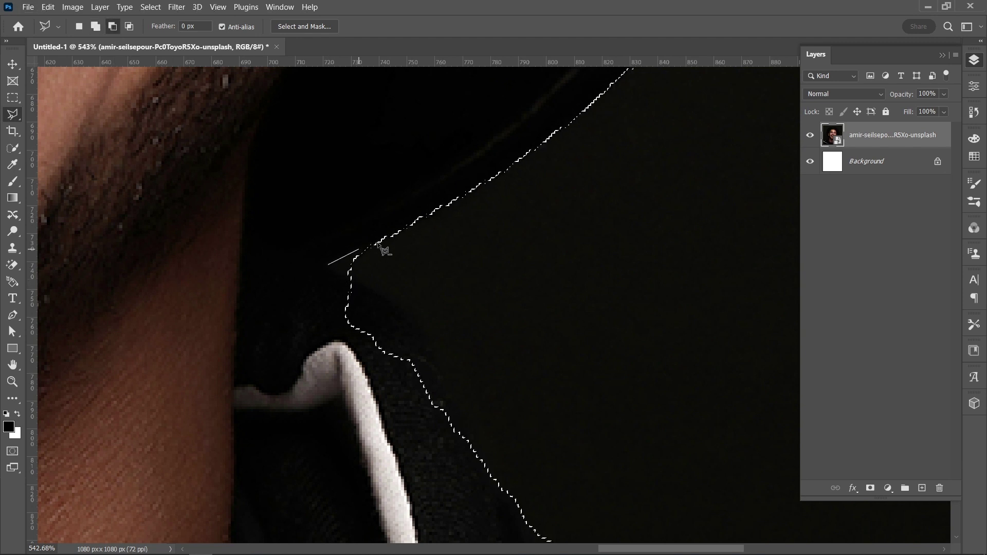
pyautogui.click(396, 234)
pyautogui.click(400, 297)
pyautogui.click(328, 266)
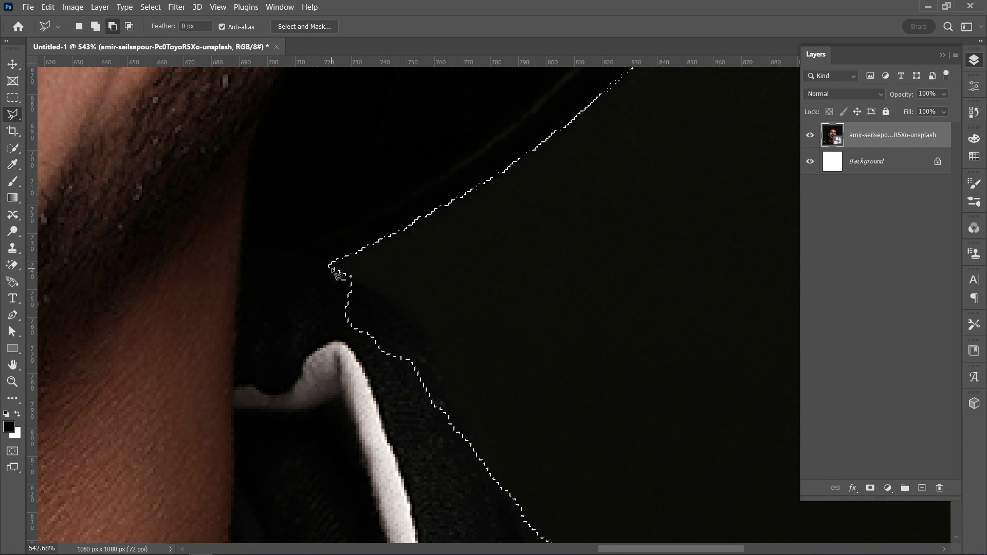
# Add the missed dark collar edge below the hat brim on the image's right side to the selection
pyautogui.click(95, 27)
pyautogui.click(341, 274)
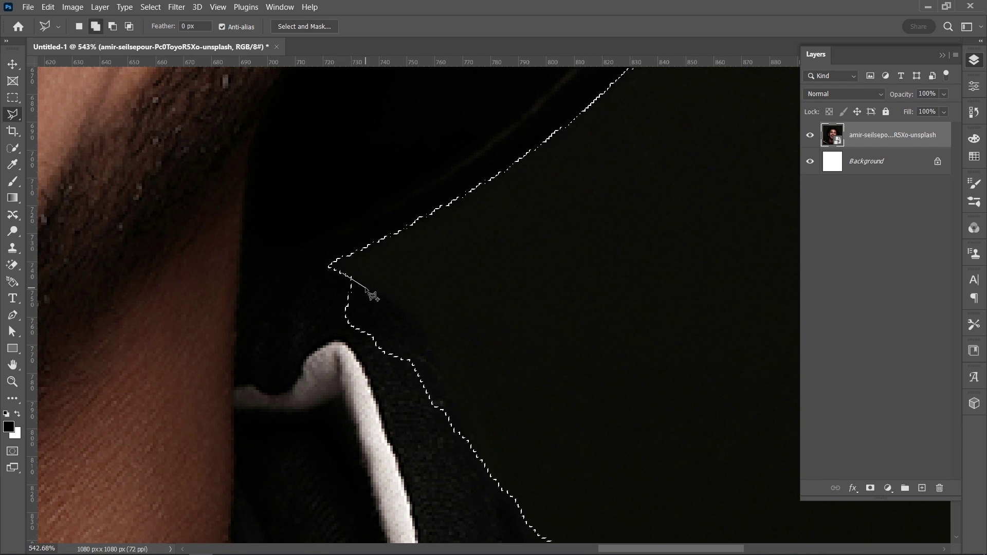
pyautogui.click(400, 307)
pyautogui.click(428, 336)
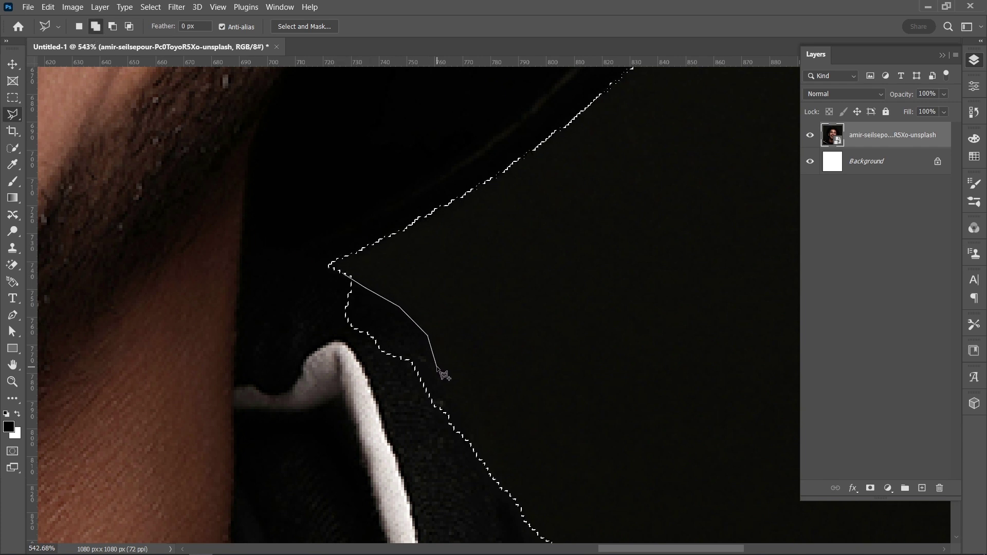
pyautogui.click(463, 430)
pyautogui.click(493, 477)
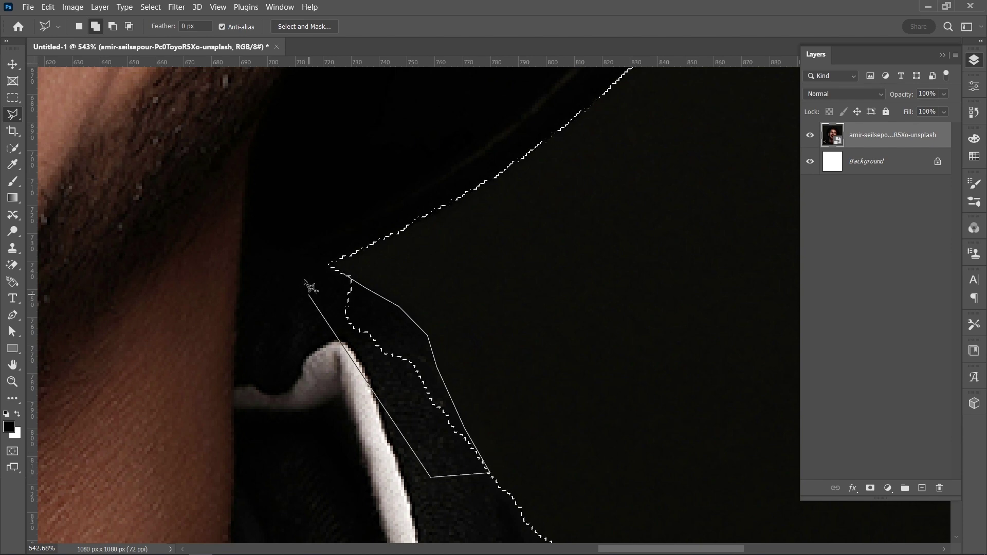
pyautogui.click(342, 274)
# Add the rest of the jacket shoulder in the image's lower-right corner to the selection with a polygonal outline
pyautogui.scroll(-4, 350, 281)
pyautogui.scroll(-3, 381, 300)
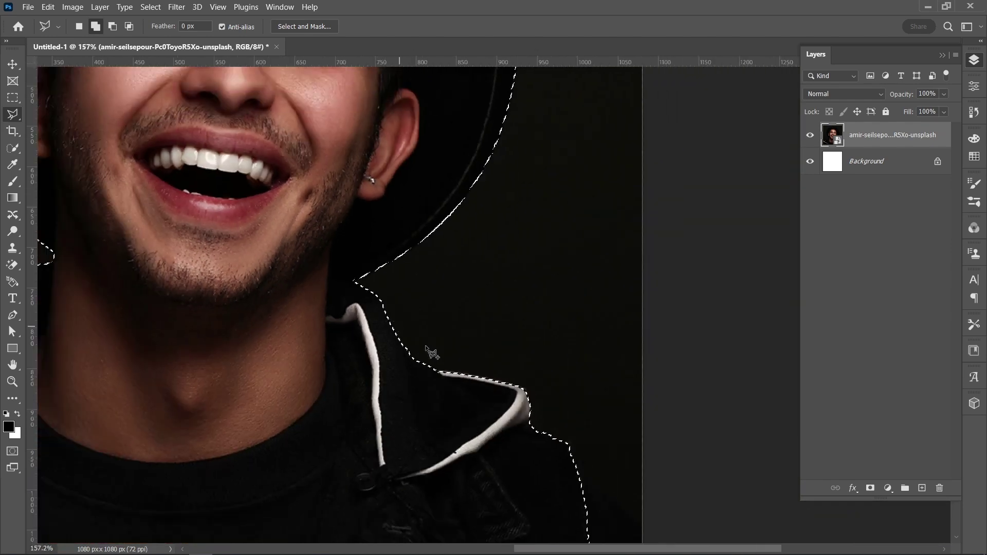
pyautogui.scroll(-3, 564, 434)
pyautogui.scroll(2, 555, 370)
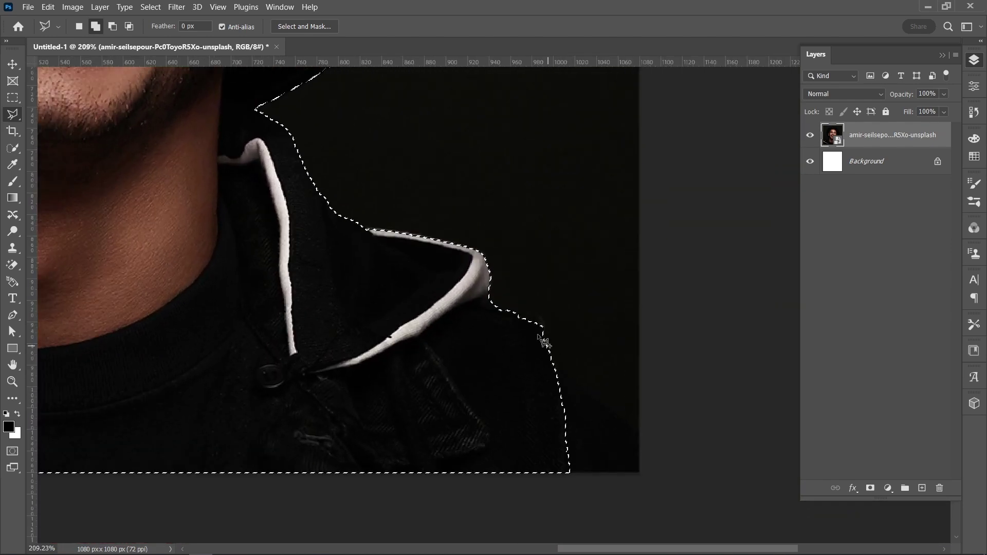
pyautogui.click(517, 313)
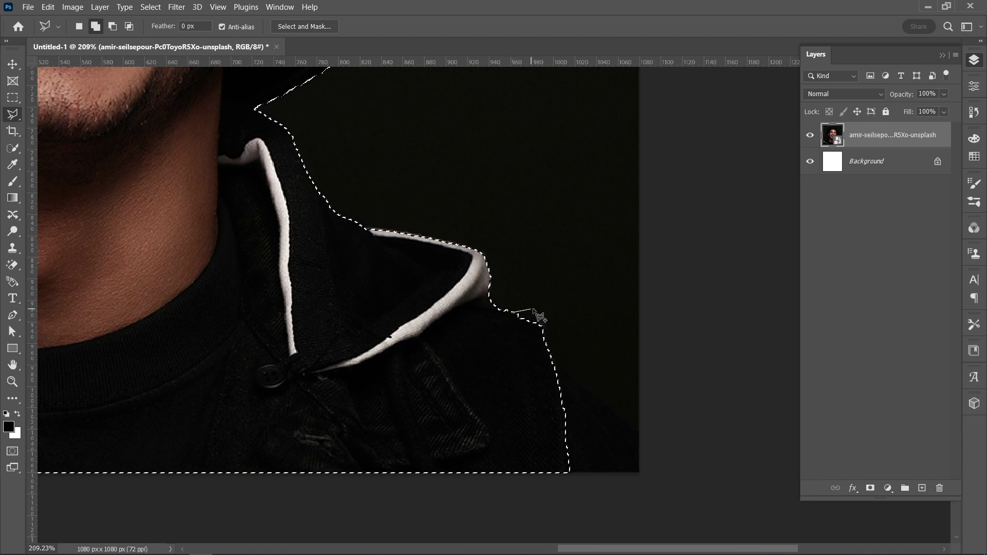
pyautogui.click(538, 316)
pyautogui.click(543, 322)
pyautogui.click(551, 350)
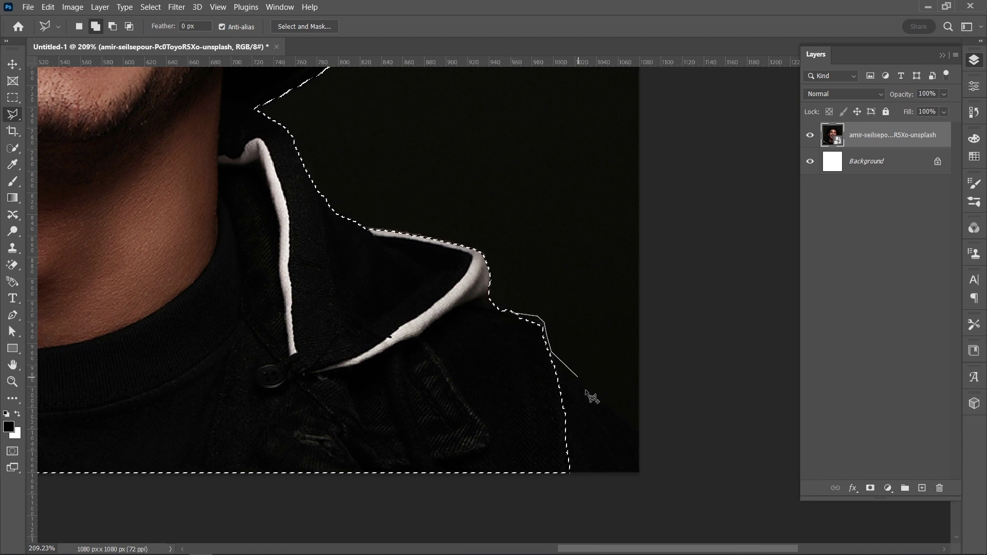
pyautogui.click(615, 414)
pyautogui.click(641, 433)
pyautogui.click(657, 488)
pyautogui.click(474, 489)
pyautogui.click(470, 396)
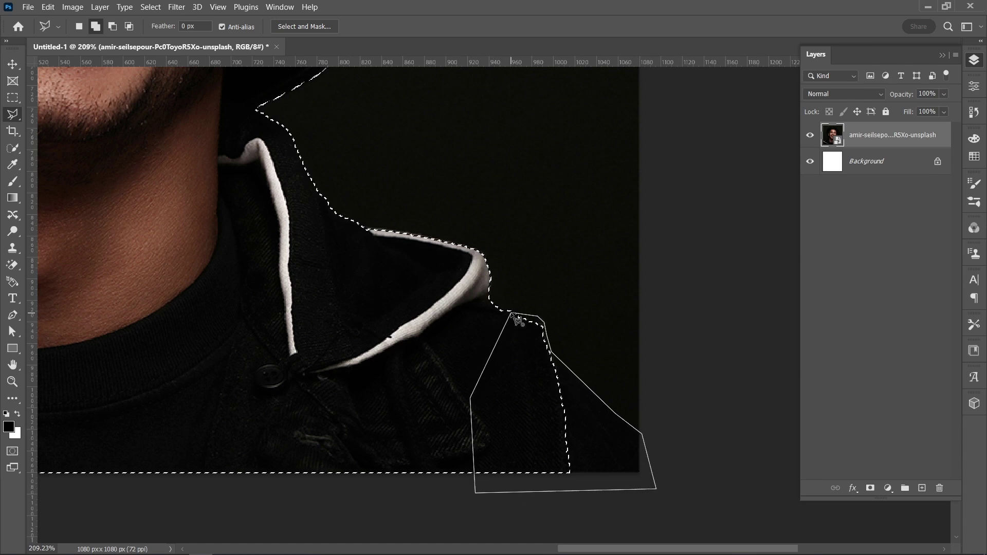
pyautogui.click(517, 315)
# Add the hair strands sticking up above the top of the hat to the selection
pyautogui.scroll(-1, 511, 318)
pyautogui.scroll(-5, 511, 322)
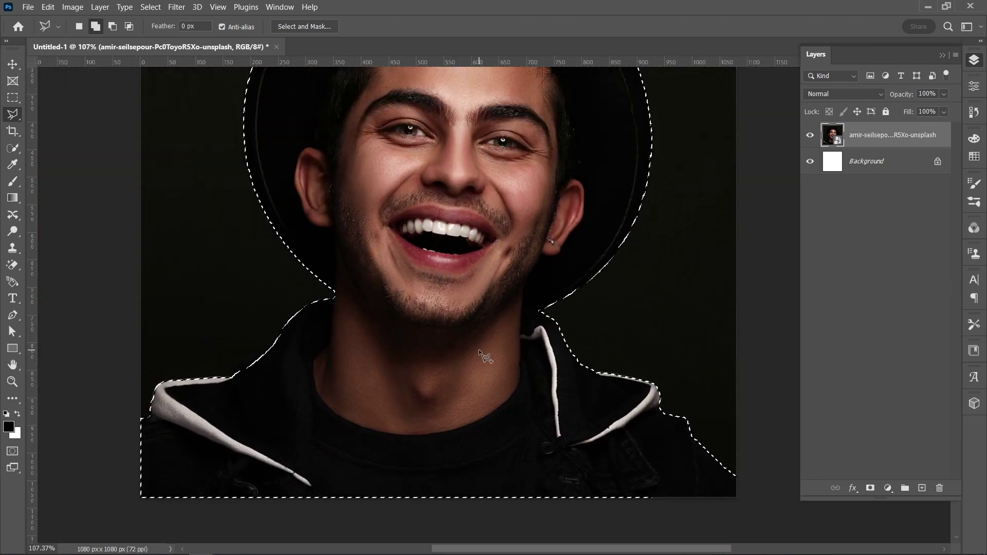
pyautogui.scroll(-1, 485, 356)
pyautogui.moveTo(477, 196); pyautogui.dragTo(477, 431)
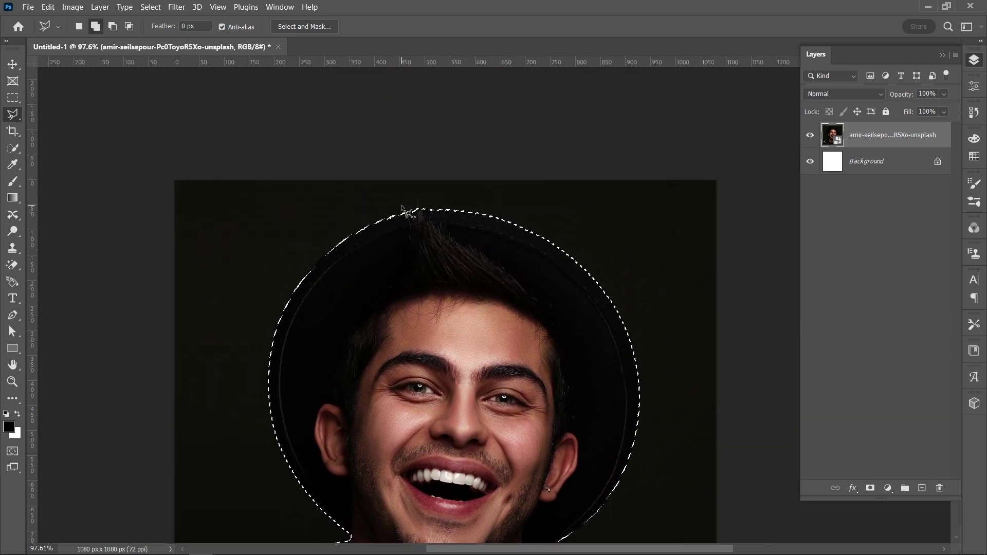
pyautogui.scroll(14, 408, 212)
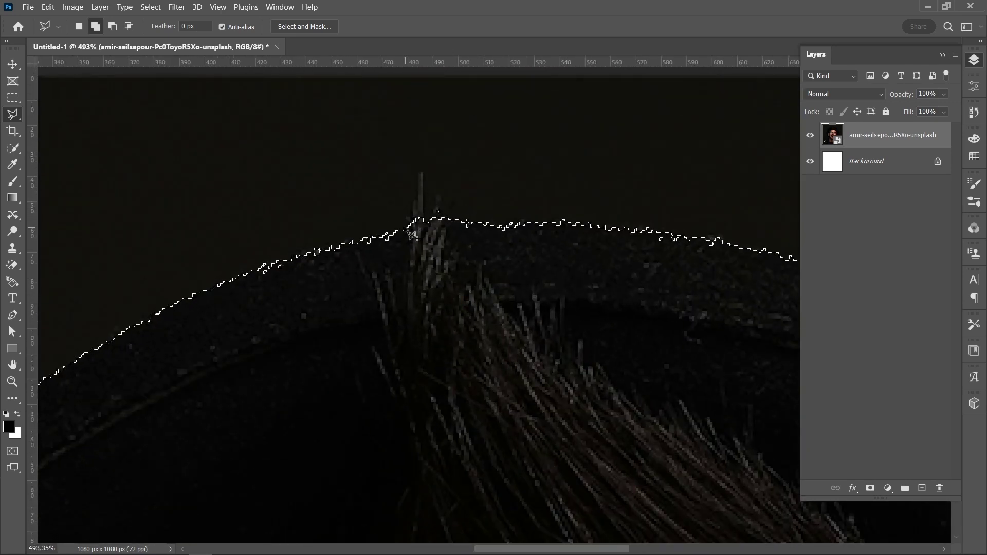
pyautogui.moveTo(407, 228)
pyautogui.mouseDown()
pyautogui.moveTo(418, 174)
pyautogui.moveTo(425, 221)
pyautogui.moveTo(433, 197)
pyautogui.moveTo(450, 206)
pyautogui.moveTo(454, 198)
pyautogui.moveTo(451, 230)
pyautogui.moveTo(411, 237)
pyautogui.mouseUp()
# Copy the selected man onto a new layer and check it by toggling the original photo layer's visibility
pyautogui.scroll(-10, 414, 237)
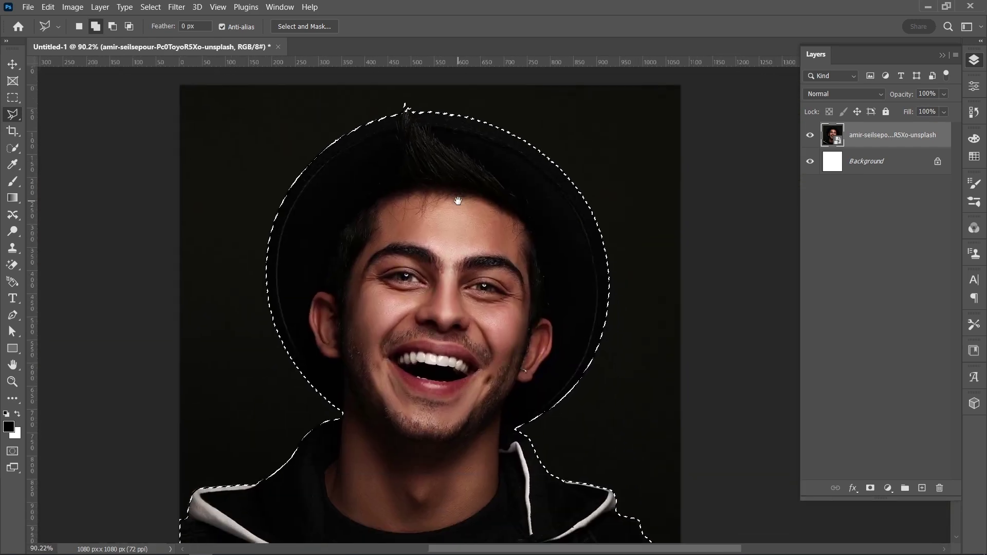
pyautogui.scroll(-2, 456, 208)
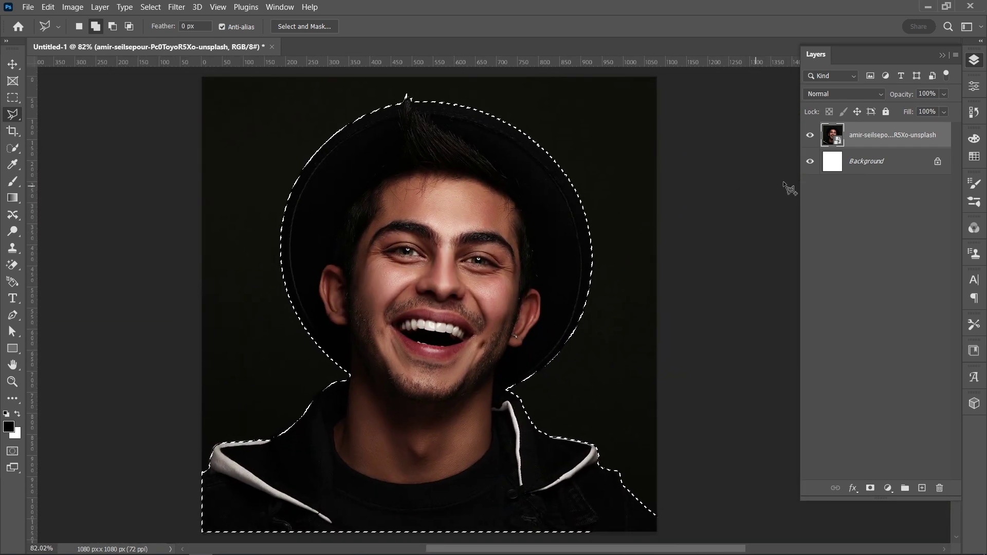
pyautogui.hotkey('ctrl', 'j')
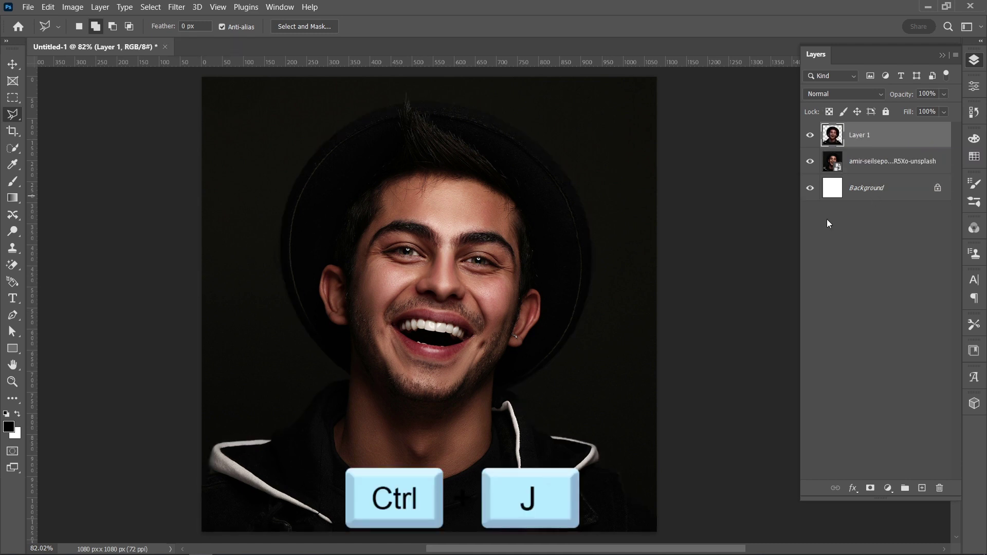
pyautogui.click(810, 162)
pyautogui.click(811, 162)
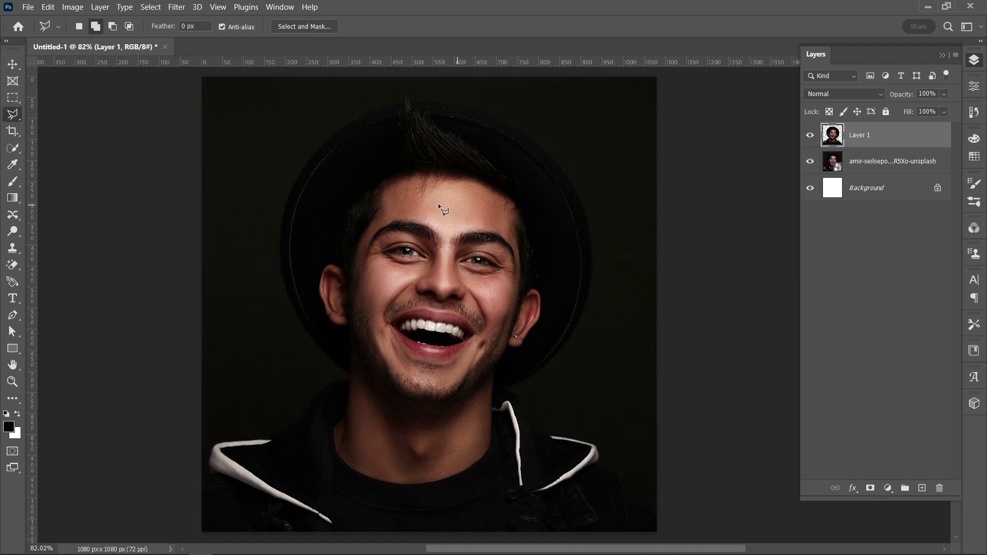
# Add a Gradient fill layer directly above the cutout layer, Layer 1
pyautogui.click(8, 59)
pyautogui.click(103, 173)
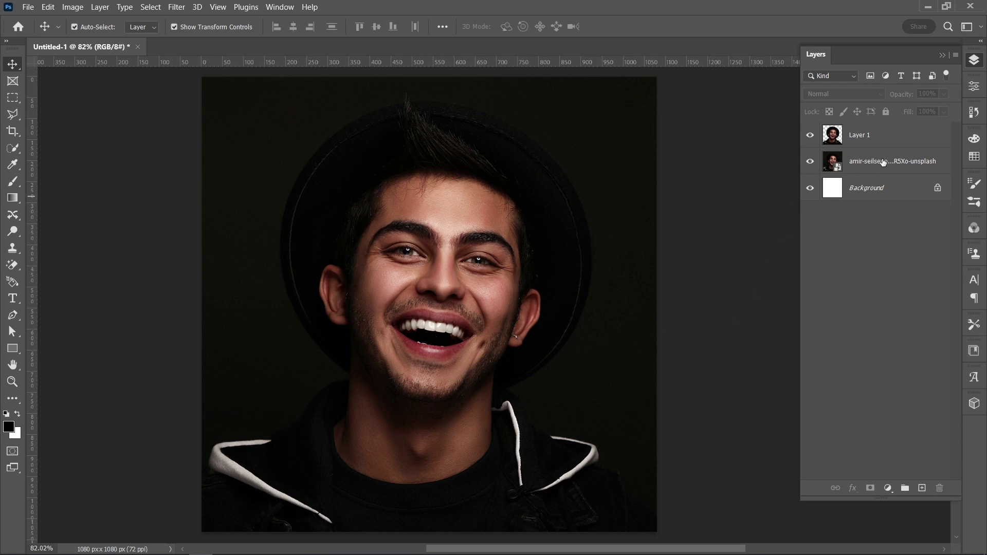
pyautogui.click(894, 135)
pyautogui.click(888, 488)
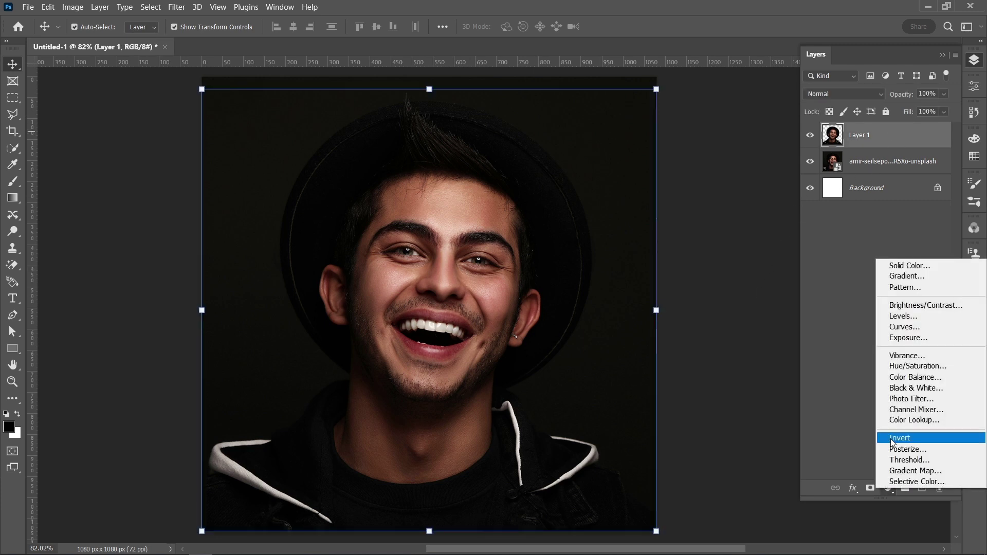
pyautogui.click(894, 277)
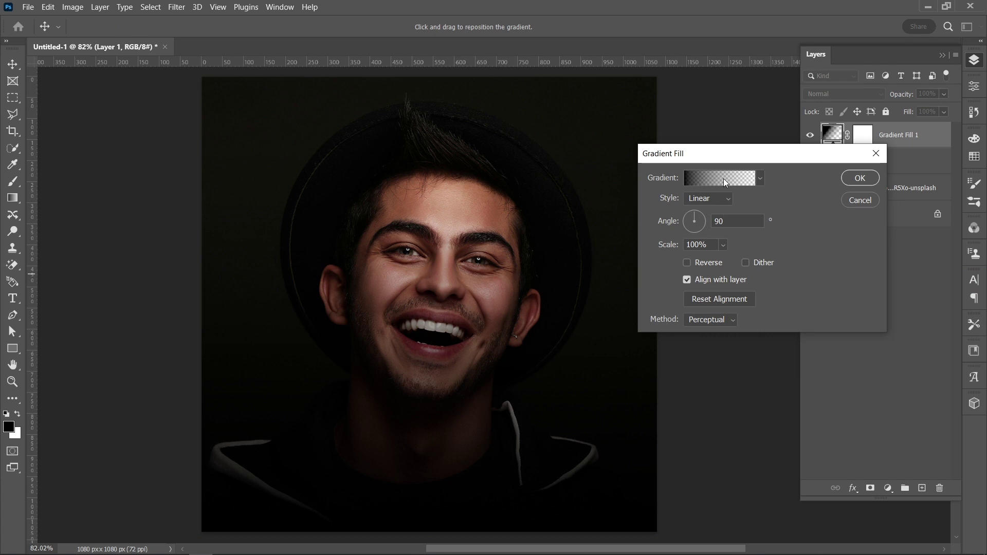
# Set the gradient's starting colour stop to 0c95ff in the Gradient Editor
pyautogui.click(723, 178)
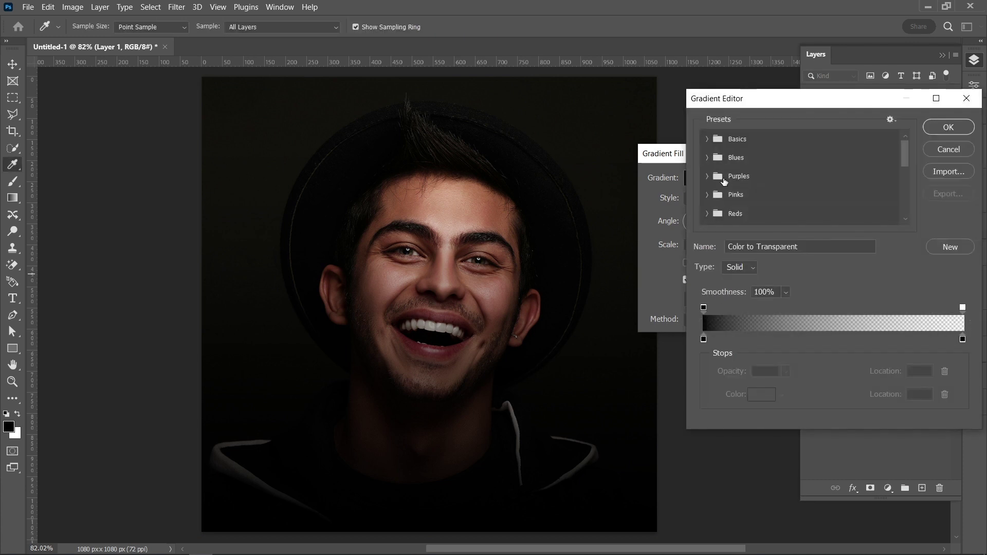
pyautogui.doubleClick(704, 340)
pyautogui.moveTo(673, 195); pyautogui.dragTo(720, 117)
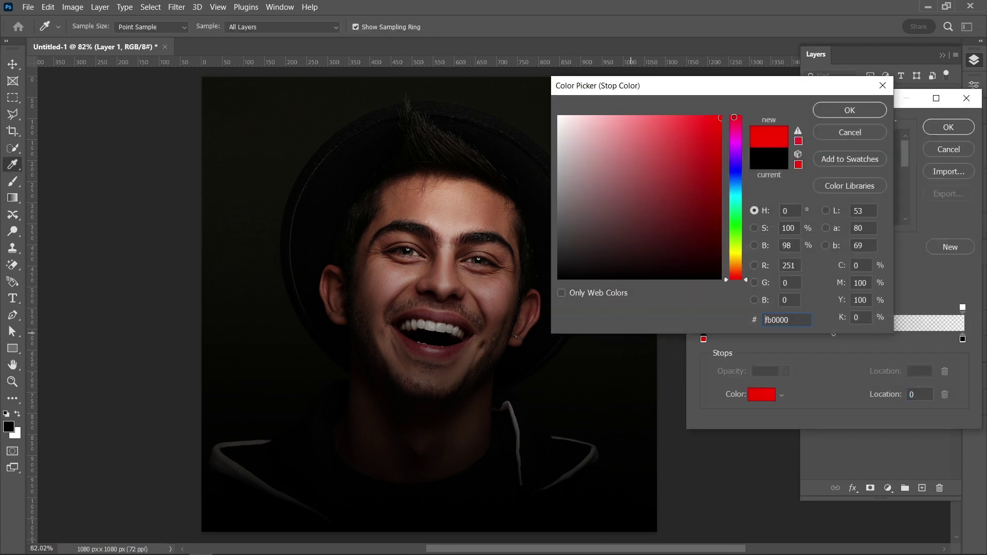
pyautogui.click(741, 175)
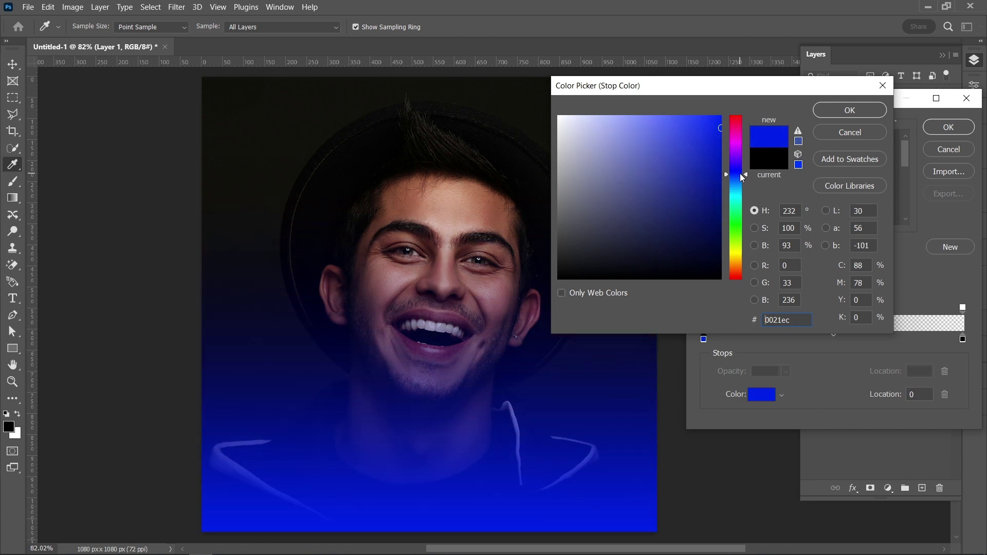
pyautogui.write('0c95ff')
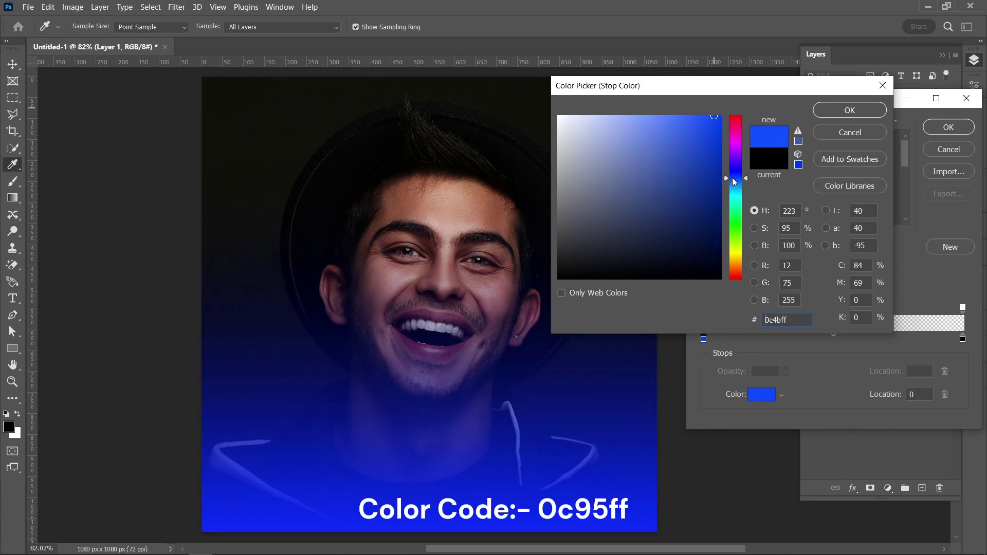
pyautogui.click(871, 113)
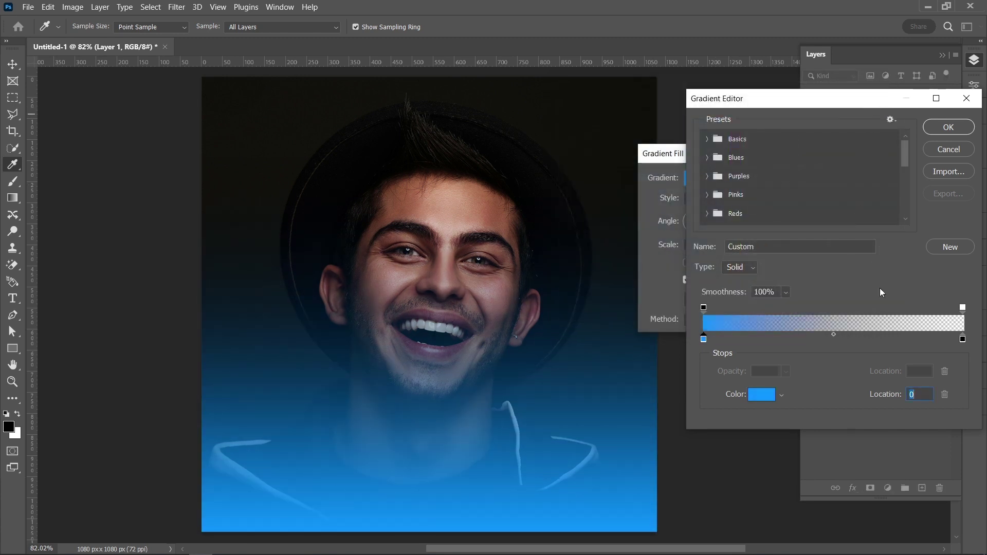
# Move the gradient's opaque stop to location 20 and its transparent stop to 73, and set the fill angle to 0°
pyautogui.moveTo(964, 311); pyautogui.dragTo(897, 310)
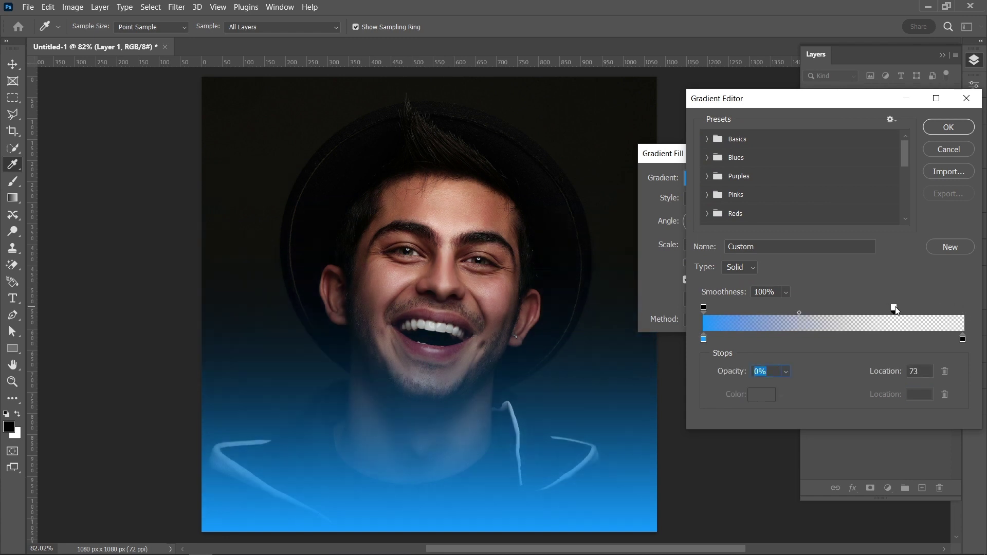
pyautogui.moveTo(703, 308); pyautogui.dragTo(756, 309)
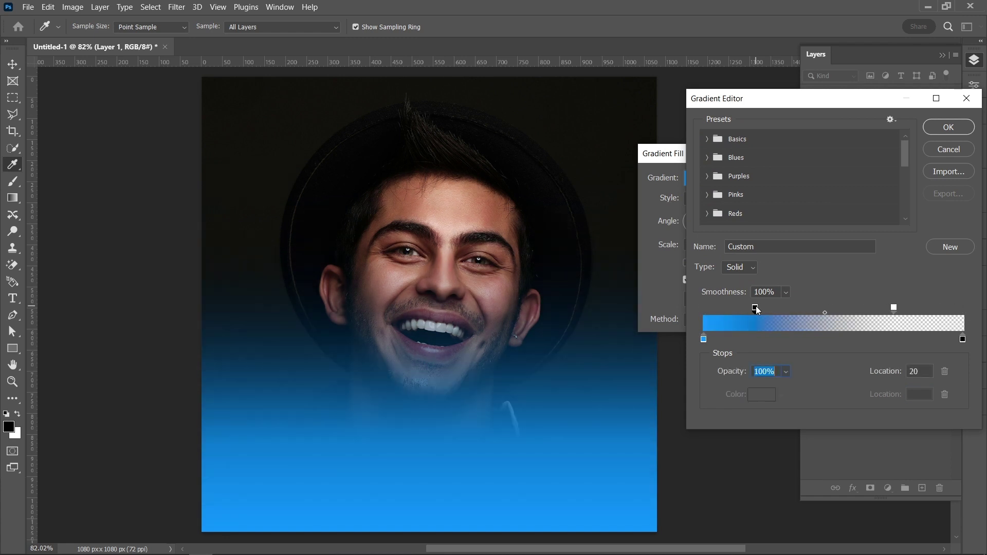
pyautogui.click(928, 130)
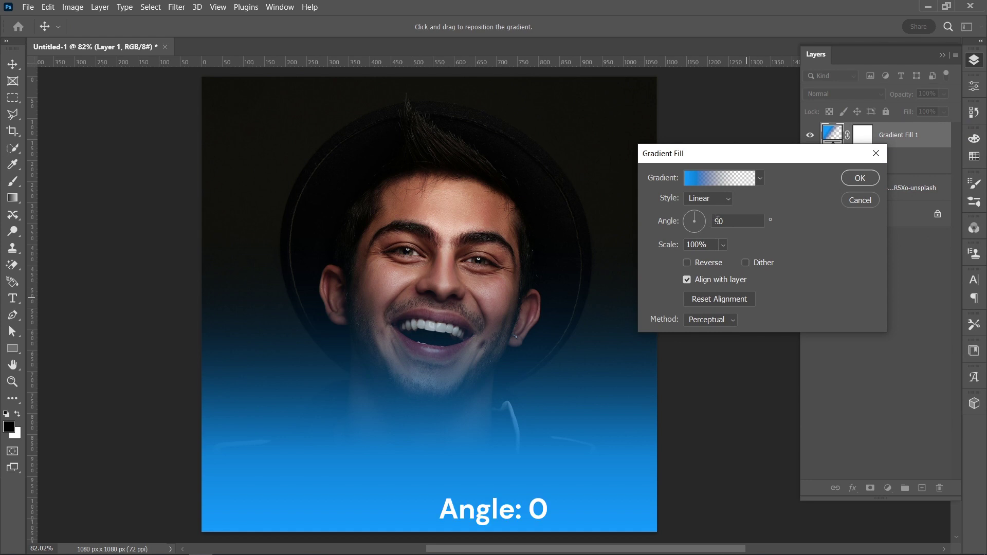
pyautogui.doubleClick(720, 221)
pyautogui.write('0')
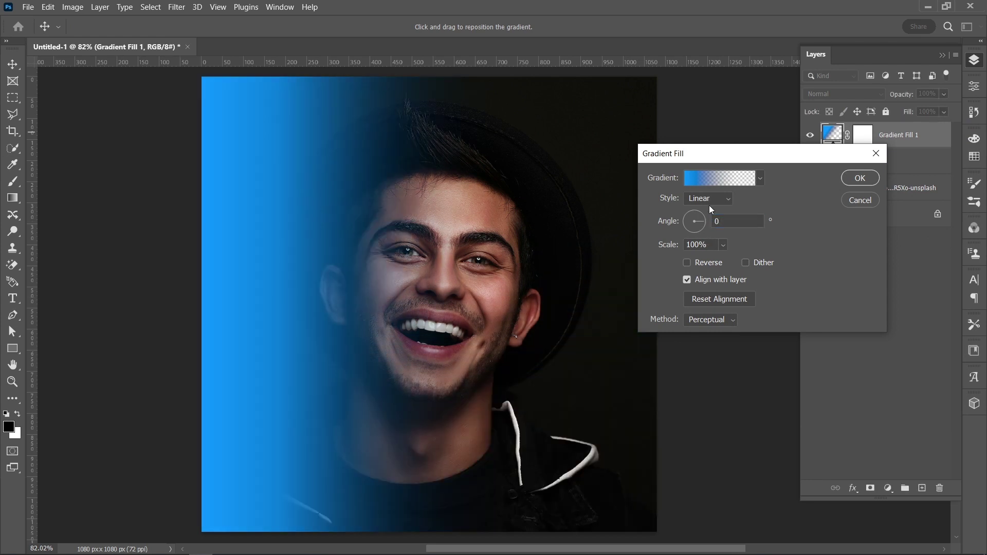
# Move the gradient's blue colour stop to 21, its transparent stop to 100 and its opaque stop nearer the middle, and apply the fill
pyautogui.click(710, 179)
pyautogui.moveTo(747, 308); pyautogui.dragTo(783, 307)
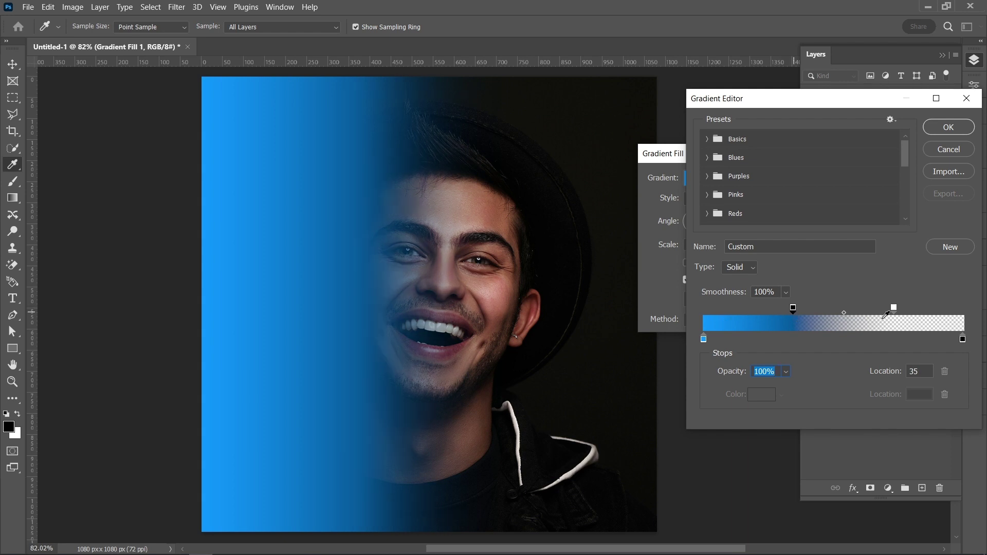
pyautogui.moveTo(895, 310); pyautogui.dragTo(958, 316)
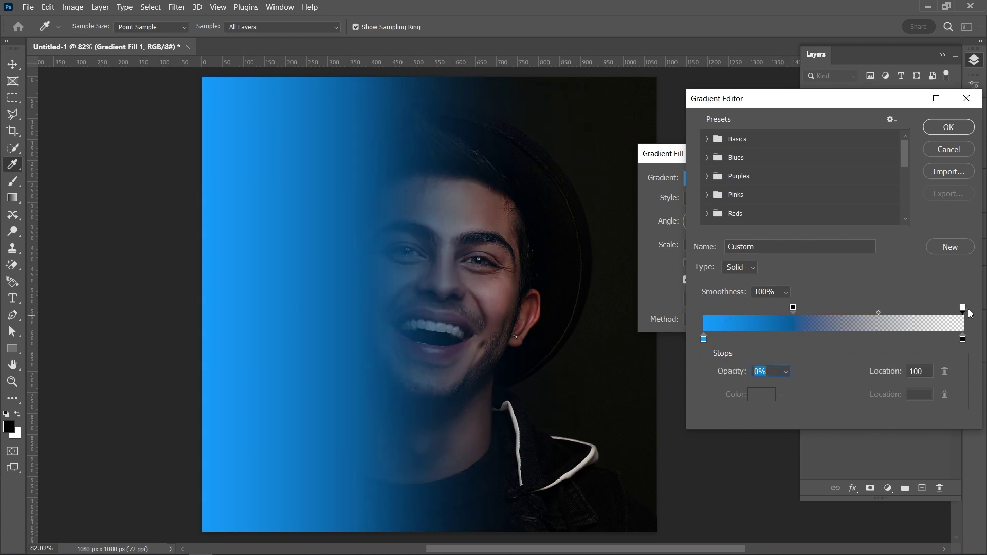
pyautogui.moveTo(704, 339); pyautogui.dragTo(757, 338)
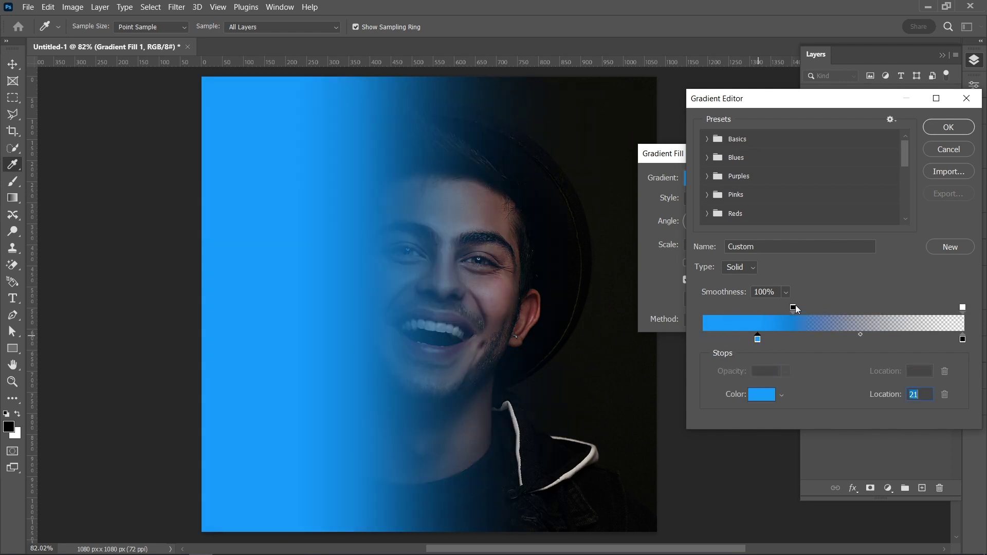
pyautogui.moveTo(793, 307); pyautogui.dragTo(814, 308)
pyautogui.click(946, 127)
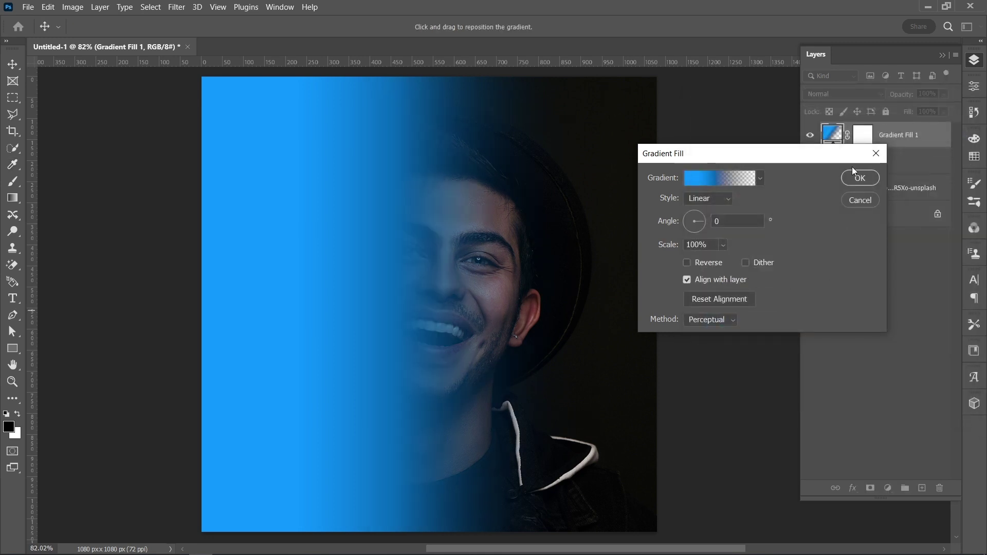
pyautogui.click(856, 181)
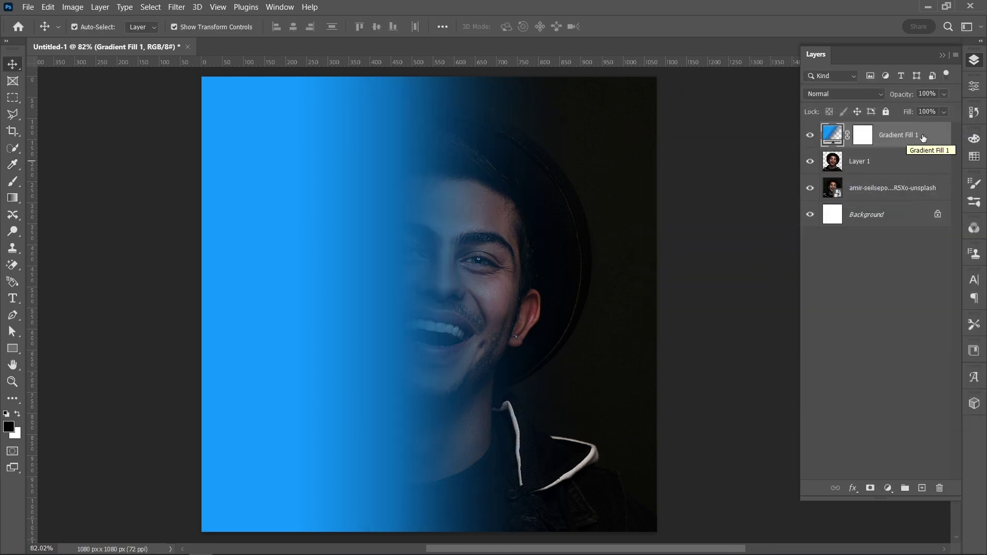
# Set the gradient fill layer's blend mode to Color and duplicate the layer
pyautogui.click(874, 94)
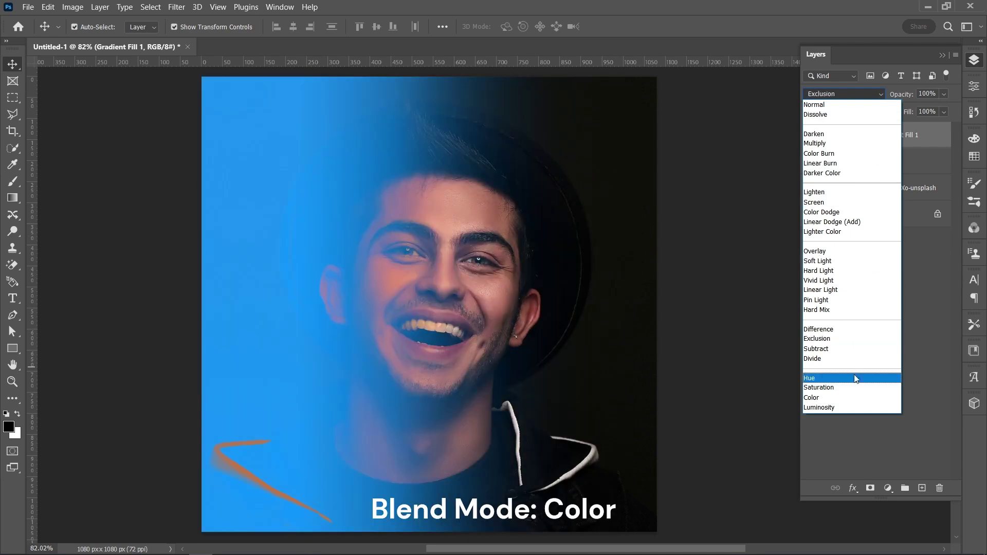
pyautogui.click(852, 398)
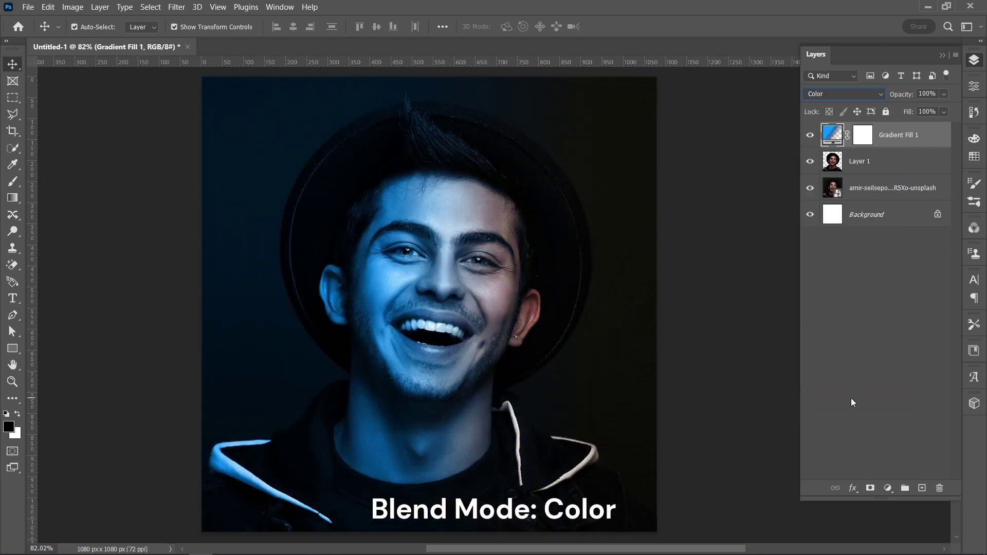
pyautogui.moveTo(929, 142); pyautogui.dragTo(922, 488)
# Change the blue colour stop of the duplicated gradient fill to ff0cd4
pyautogui.doubleClick(832, 139)
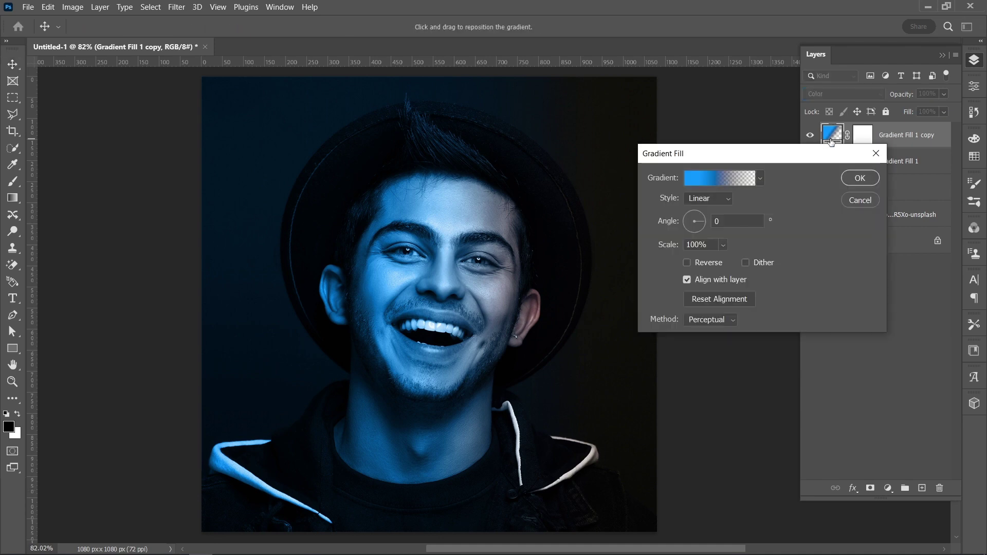
pyautogui.click(740, 177)
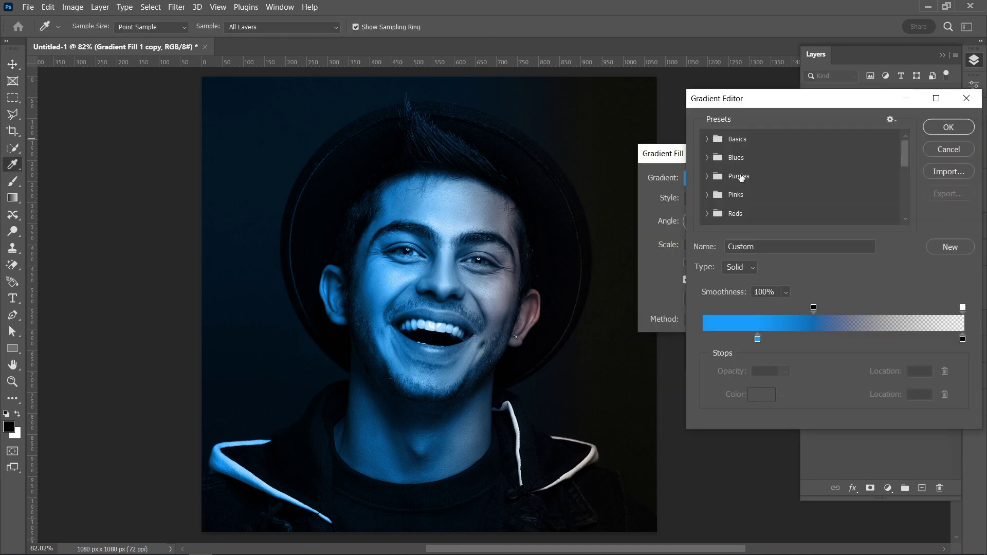
pyautogui.doubleClick(757, 339)
pyautogui.write('ff0cd4')
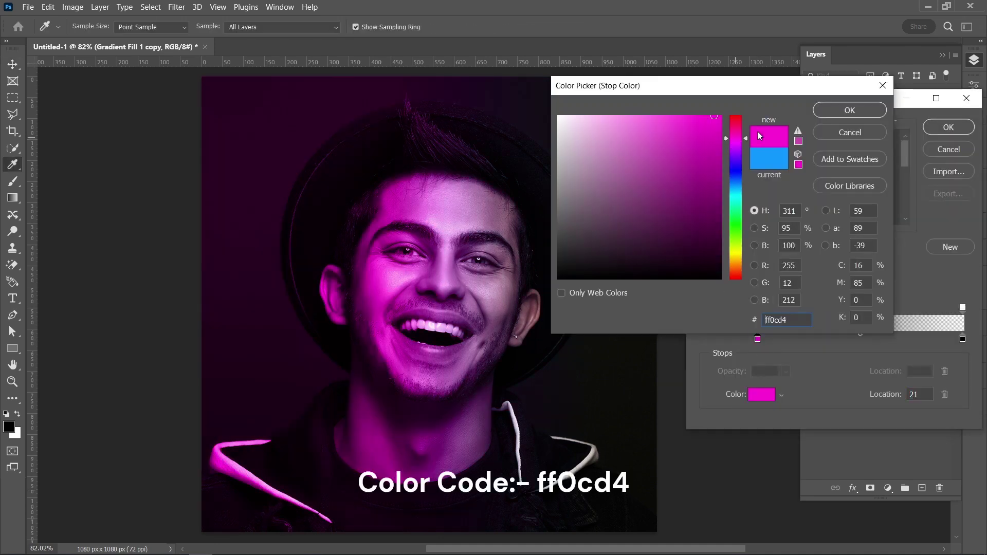
pyautogui.click(839, 110)
pyautogui.click(948, 128)
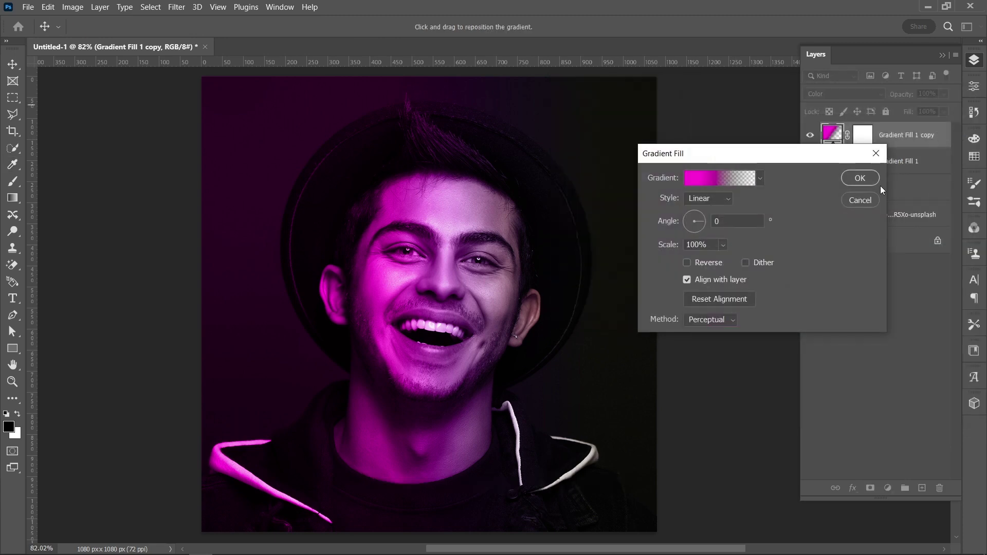
# Reverse the magenta gradient, move its opaque stop to 28 and its magenta colour stop to 0, and apply the fill
pyautogui.moveTo(830, 150)
pyautogui.mouseDown()
pyautogui.moveTo(831, 177)
pyautogui.moveTo(826, 153)
pyautogui.mouseUp()
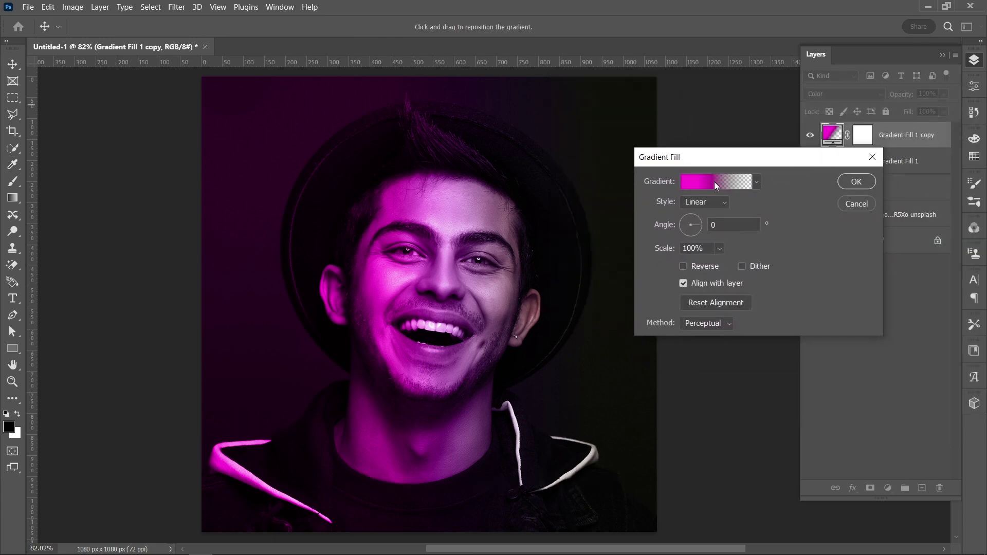
pyautogui.click(684, 266)
pyautogui.click(748, 183)
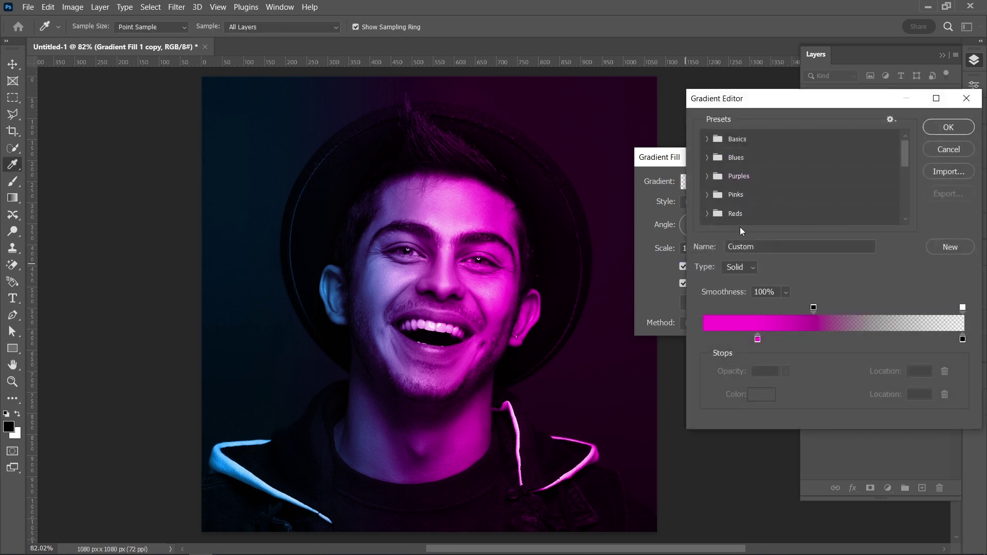
pyautogui.moveTo(814, 307); pyautogui.dragTo(794, 308)
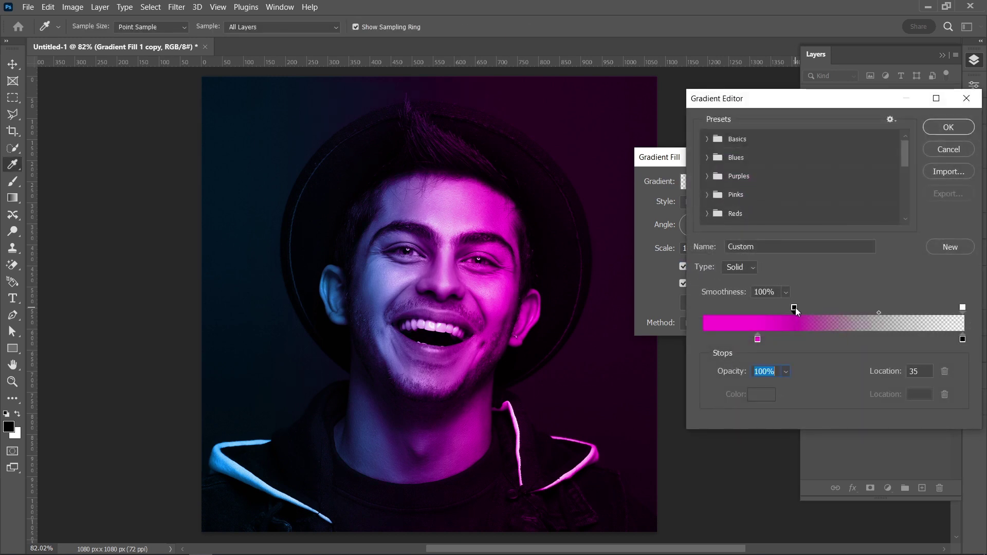
pyautogui.moveTo(757, 338); pyautogui.dragTo(735, 340)
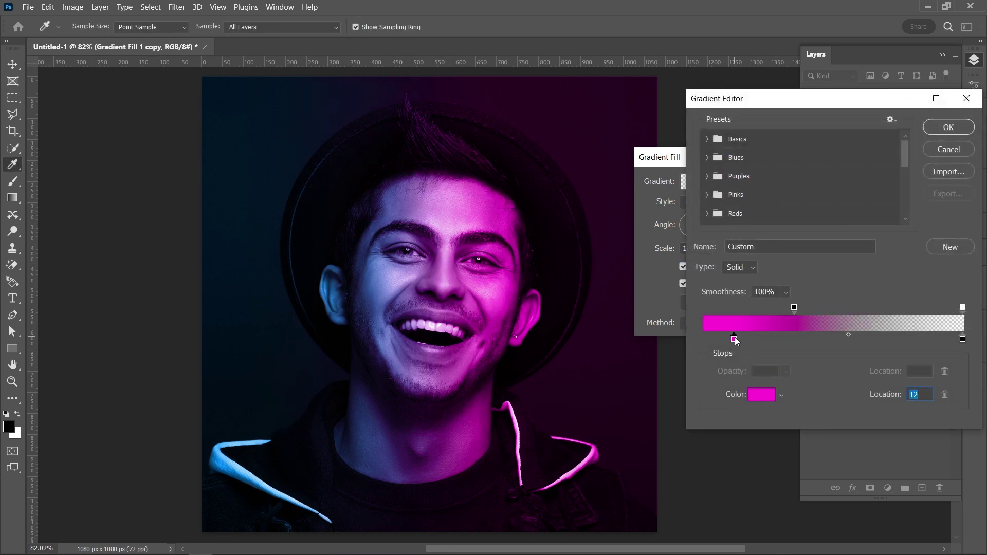
pyautogui.moveTo(795, 308); pyautogui.dragTo(775, 308)
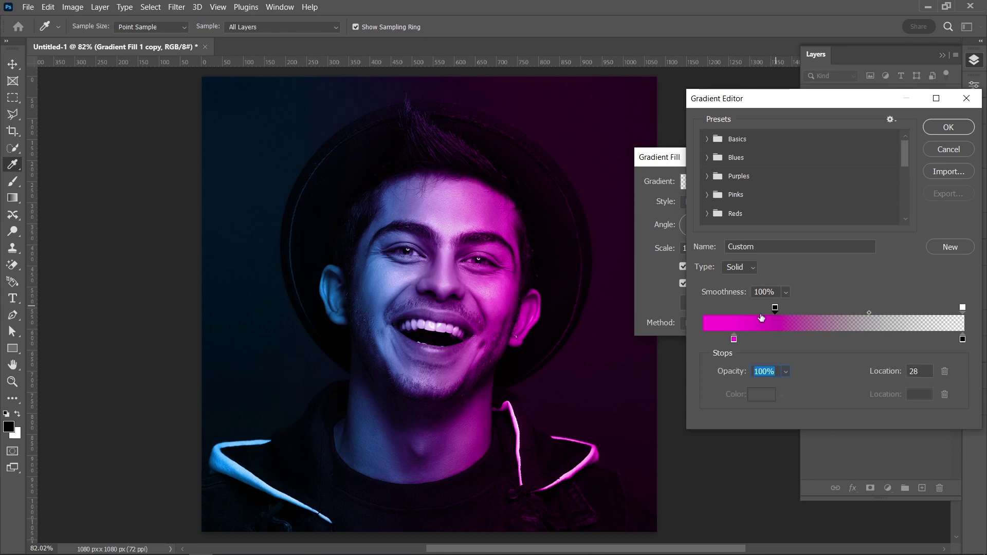
pyautogui.moveTo(733, 339); pyautogui.dragTo(703, 340)
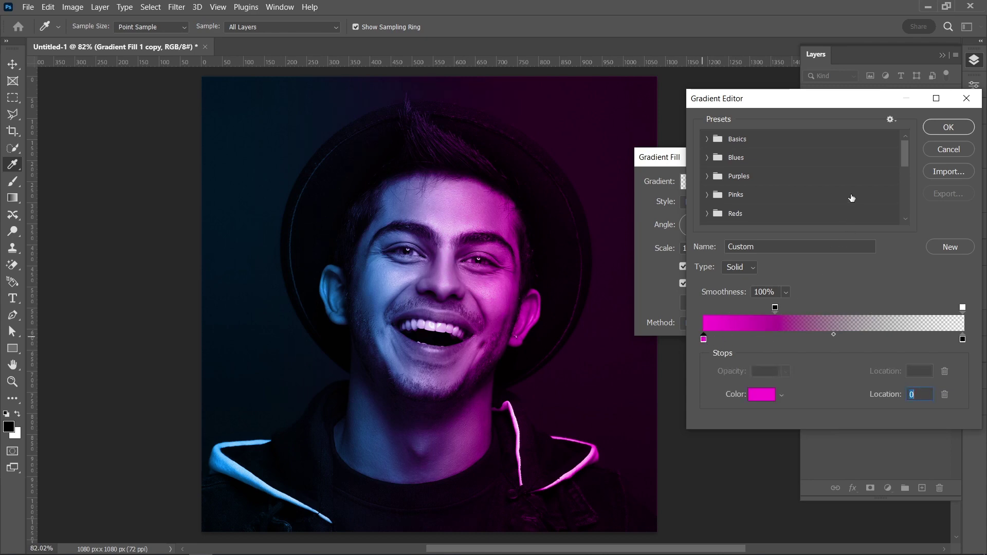
pyautogui.click(949, 127)
pyautogui.click(853, 181)
# Load the outline of the cutout on Layer 1 as a selection and add it as that layer's mask
pyautogui.keyDown('ctrl'); pyautogui.click(851, 198); pyautogui.keyUp('ctrl')
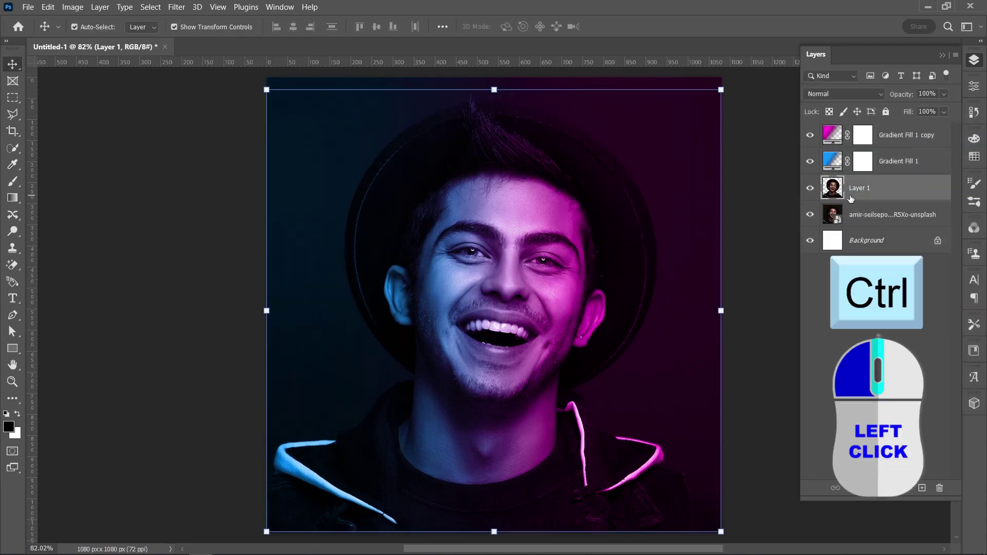
pyautogui.click(870, 488)
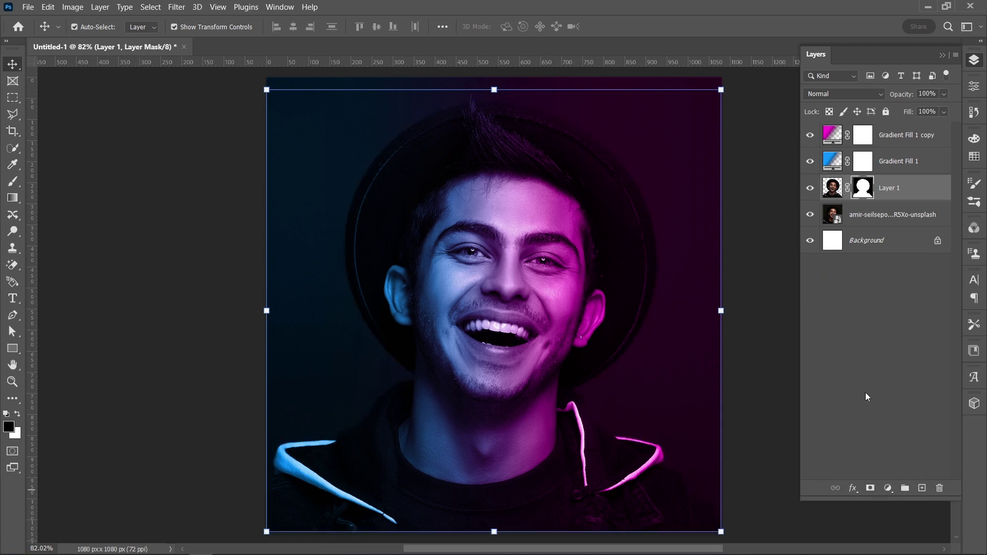
pyautogui.click(778, 329)
# Replace the masks of both gradient fill layers with copies of Layer 1's mask
pyautogui.click(869, 188)
pyautogui.moveTo(868, 188); pyautogui.dragTo(863, 135)
pyautogui.click(459, 221)
pyautogui.click(469, 222)
pyautogui.click(780, 348)
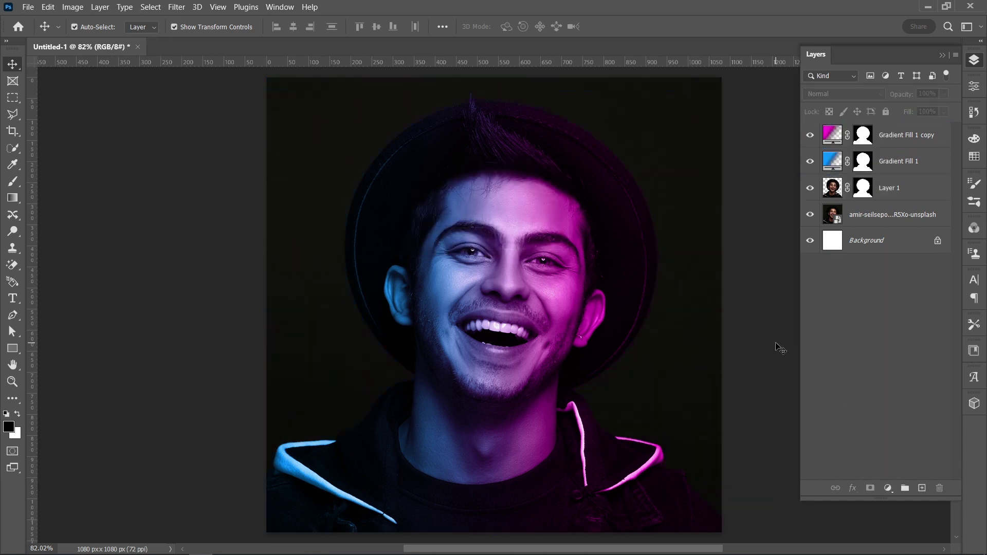
# Group the two gradient fill layers together with Layer 1
pyautogui.click(915, 139)
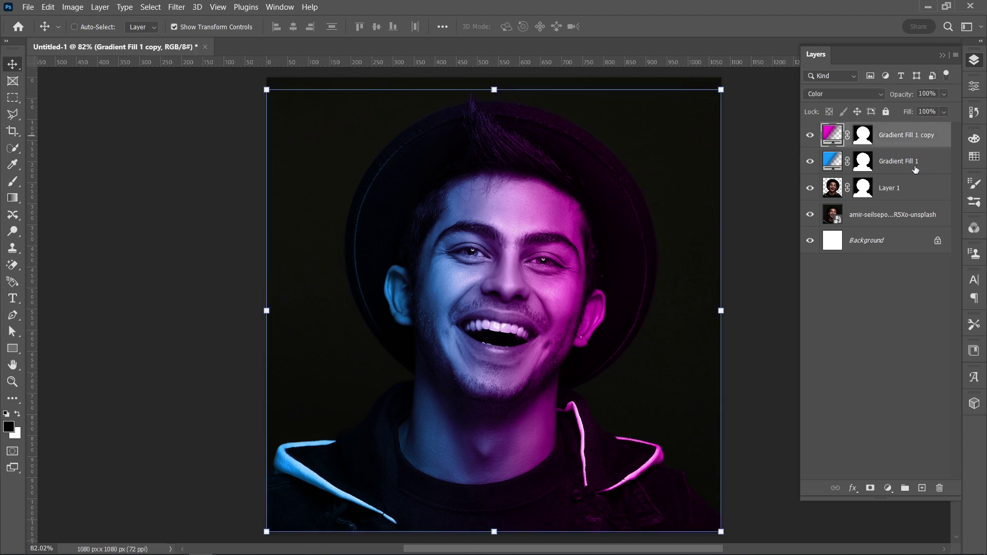
pyautogui.keyDown('shift'); pyautogui.click(914, 193); pyautogui.keyUp('shift')
pyautogui.hotkey('ctrl', 'g')
pyautogui.click(771, 249)
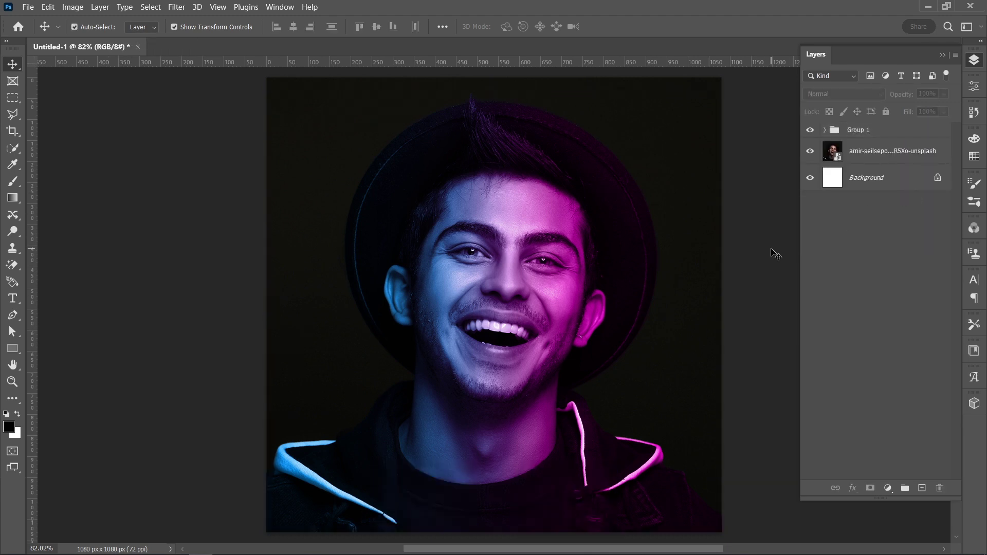
# Add a new Gradient fill layer above Group 1 with its angle set to 0°
pyautogui.click(902, 135)
pyautogui.click(888, 489)
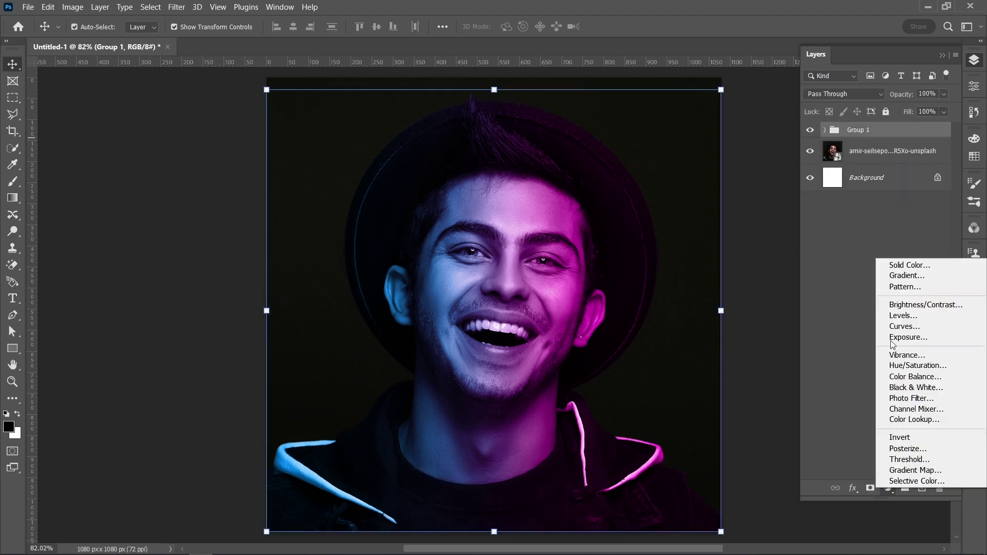
pyautogui.click(891, 274)
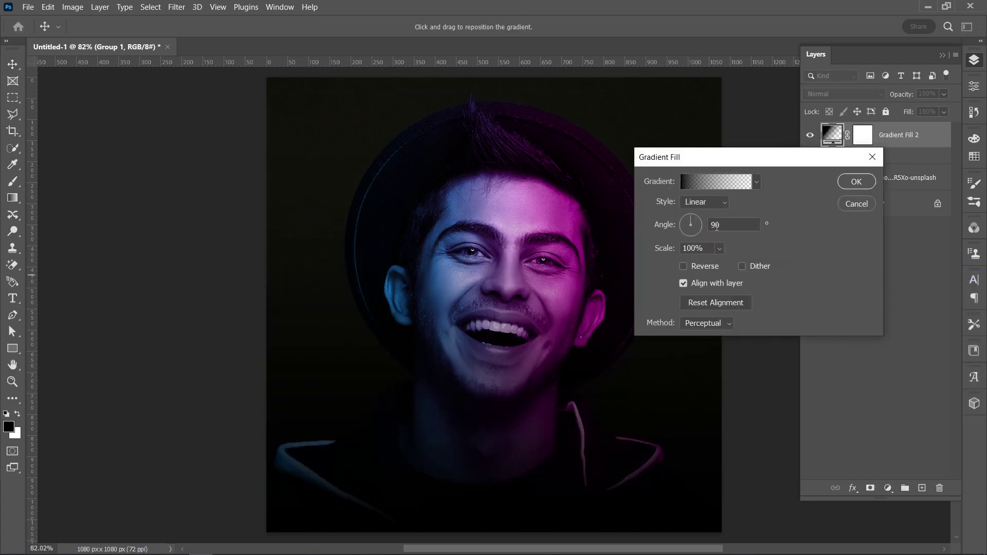
pyautogui.doubleClick(716, 227)
pyautogui.write('0')
# Set the new gradient's starting colour stop to 1086ff, move its transparent stop to about 49, and apply the fill
pyautogui.click(706, 183)
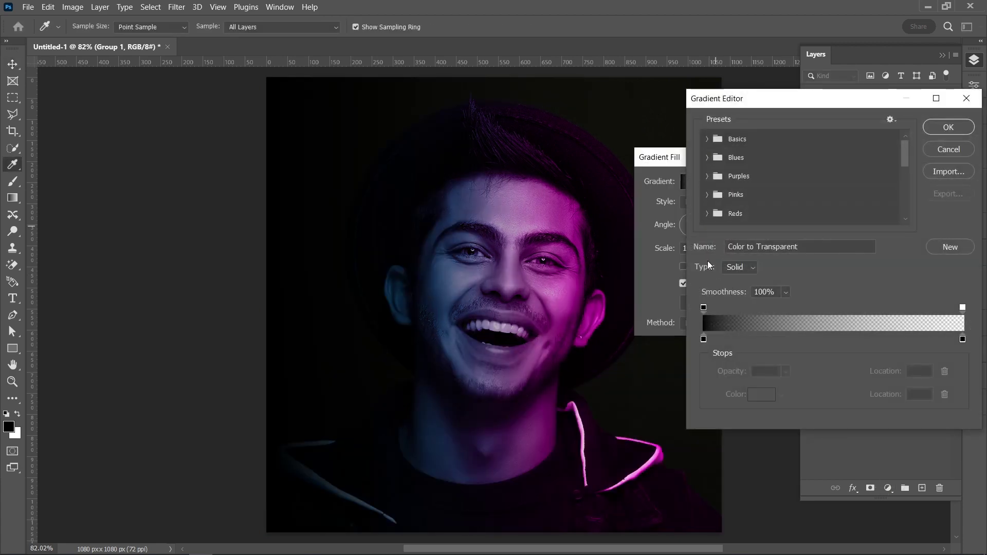
pyautogui.doubleClick(704, 339)
pyautogui.click(712, 116)
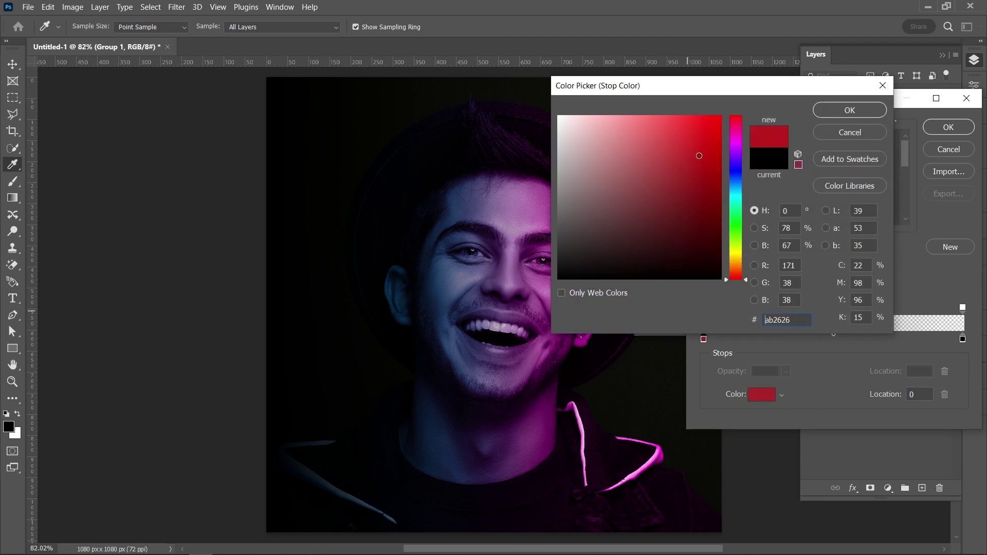
pyautogui.click(736, 185)
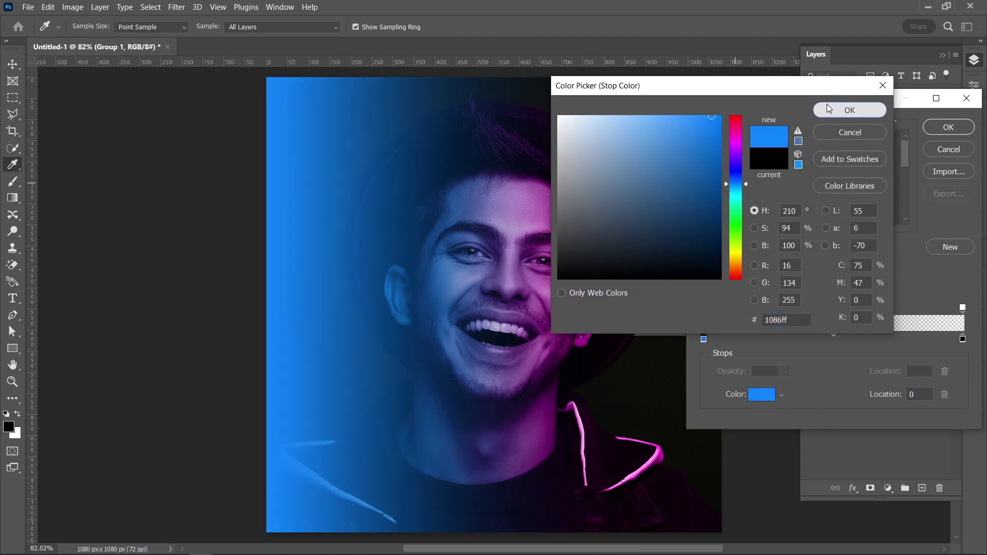
pyautogui.click(846, 110)
pyautogui.moveTo(962, 310); pyautogui.dragTo(835, 311)
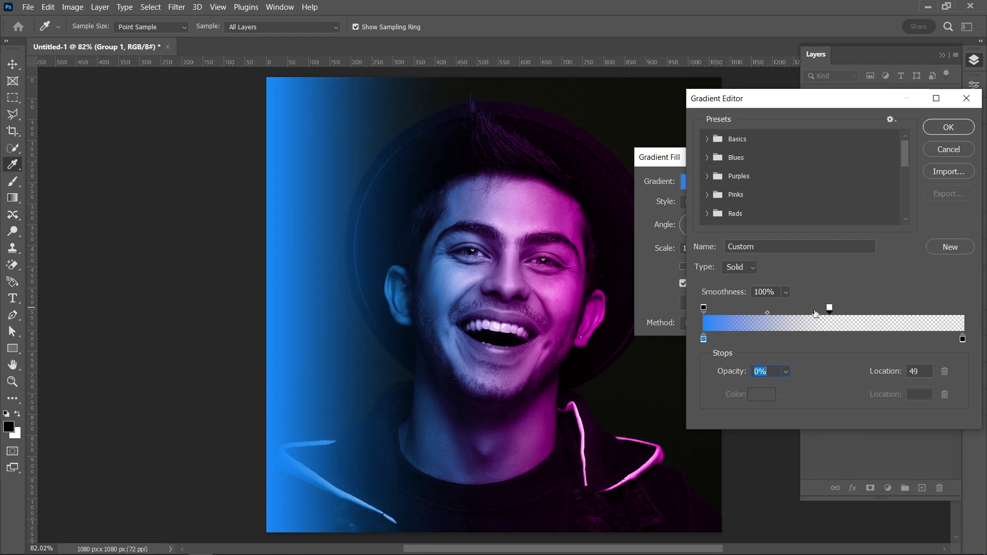
pyautogui.click(928, 131)
pyautogui.click(861, 182)
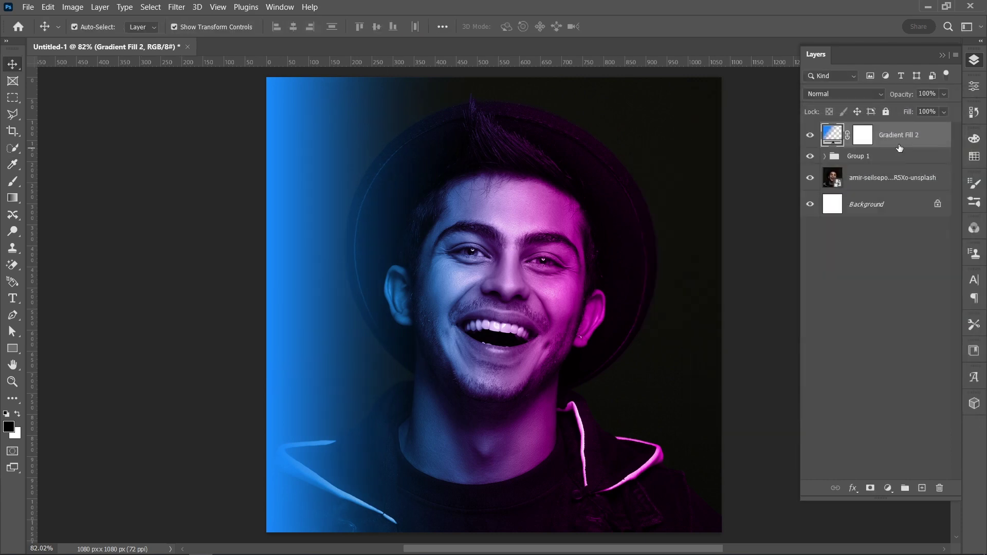
# Set the Gradient Fill 2 layer's blend mode to Lighten and lower its opacity to 37%
pyautogui.click(868, 90)
pyautogui.click(869, 191)
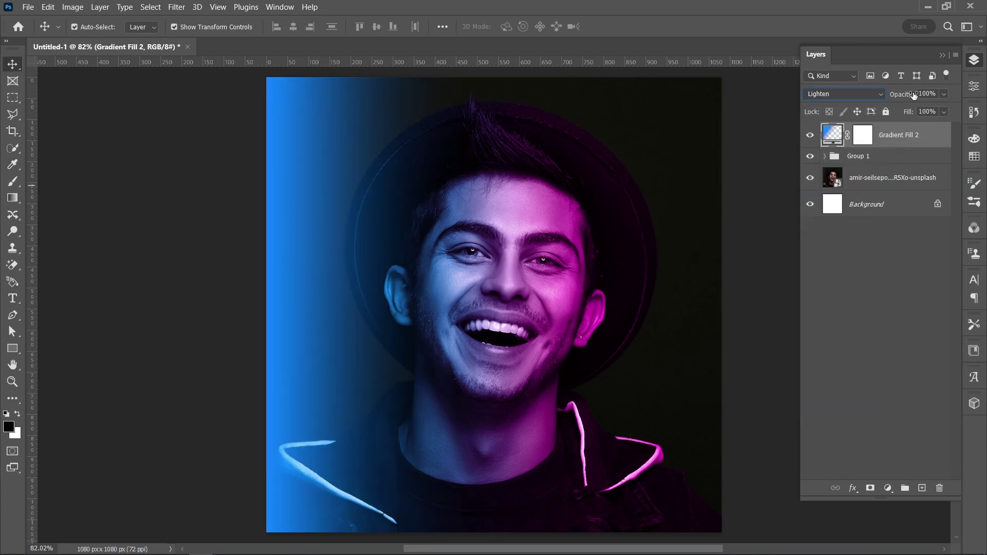
pyautogui.moveTo(883, 94); pyautogui.dragTo(896, 96)
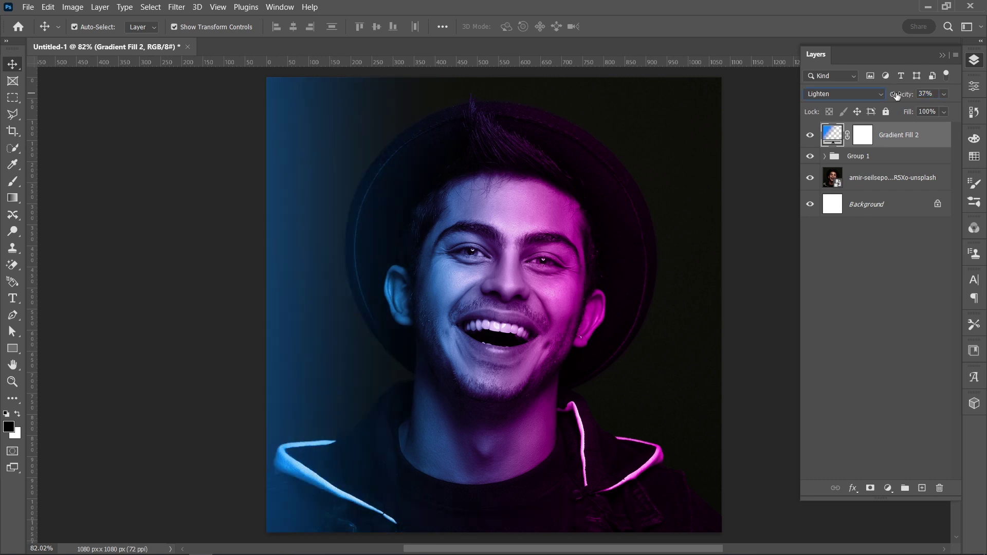
# Duplicate the Gradient Fill 2 layer and change the copy's starting colour stop to fc10ff
pyautogui.moveTo(913, 138); pyautogui.dragTo(921, 487)
pyautogui.doubleClick(829, 133)
pyautogui.click(729, 185)
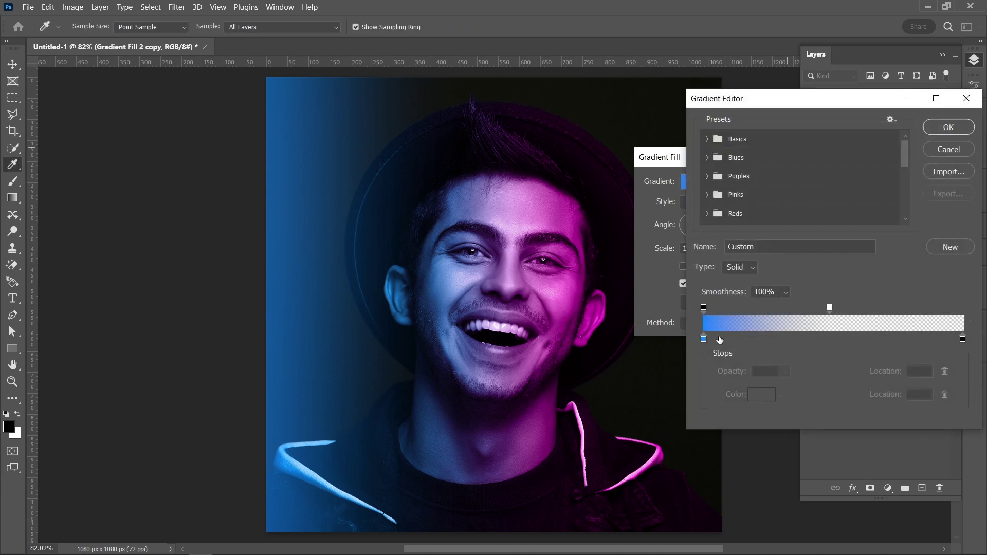
pyautogui.doubleClick(704, 338)
pyautogui.write('fc10ff')
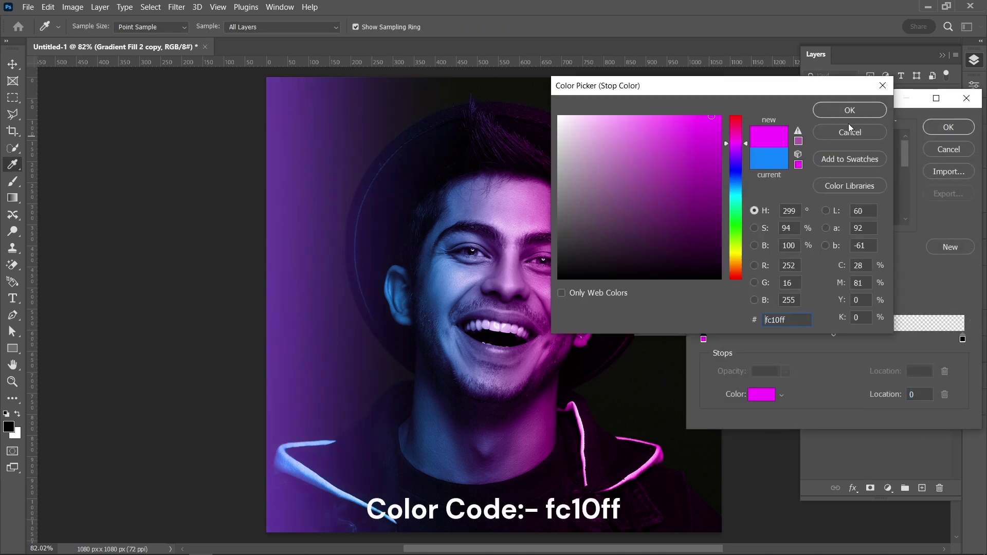
pyautogui.click(850, 111)
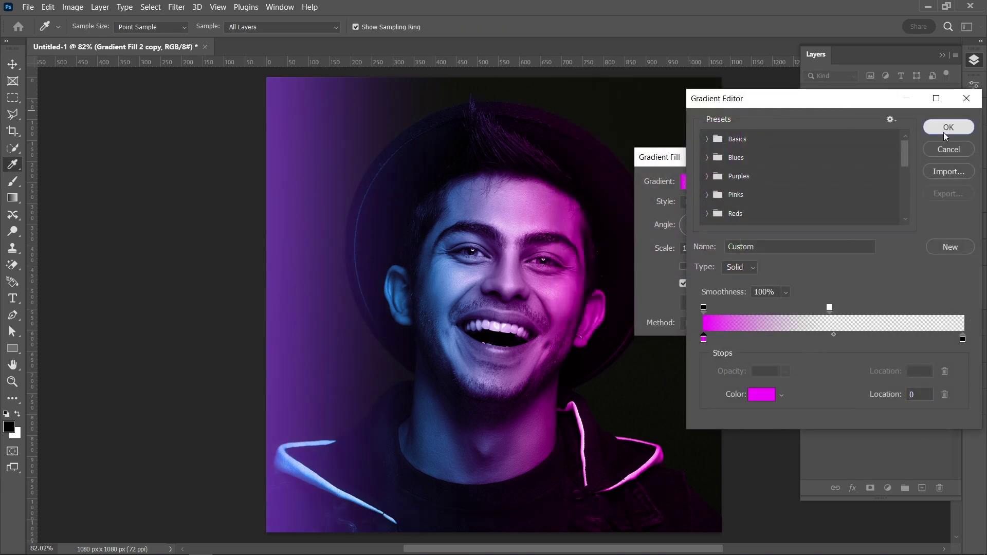
# Reverse the magenta gradient's direction and apply the fill to the copied layer
pyautogui.click(947, 127)
pyautogui.click(687, 265)
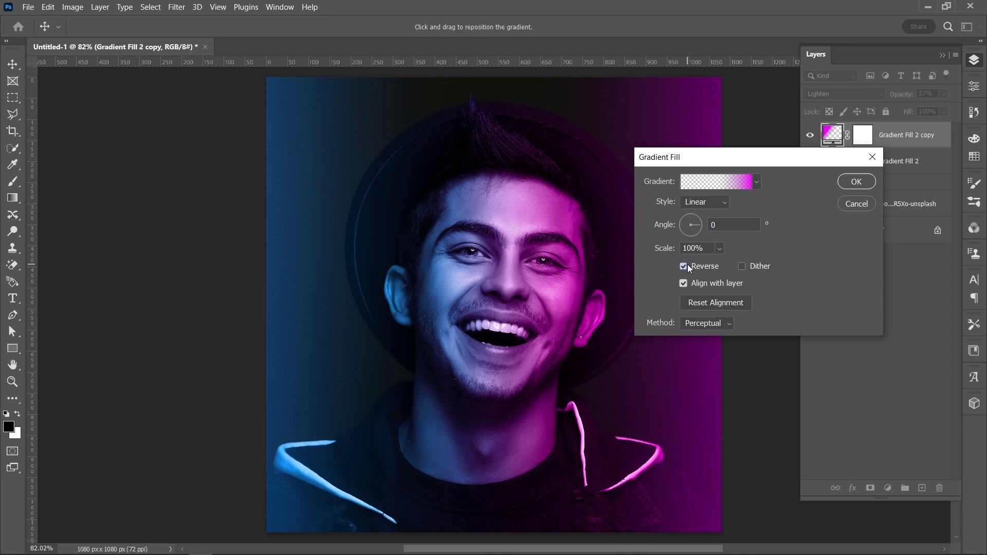
pyautogui.click(848, 183)
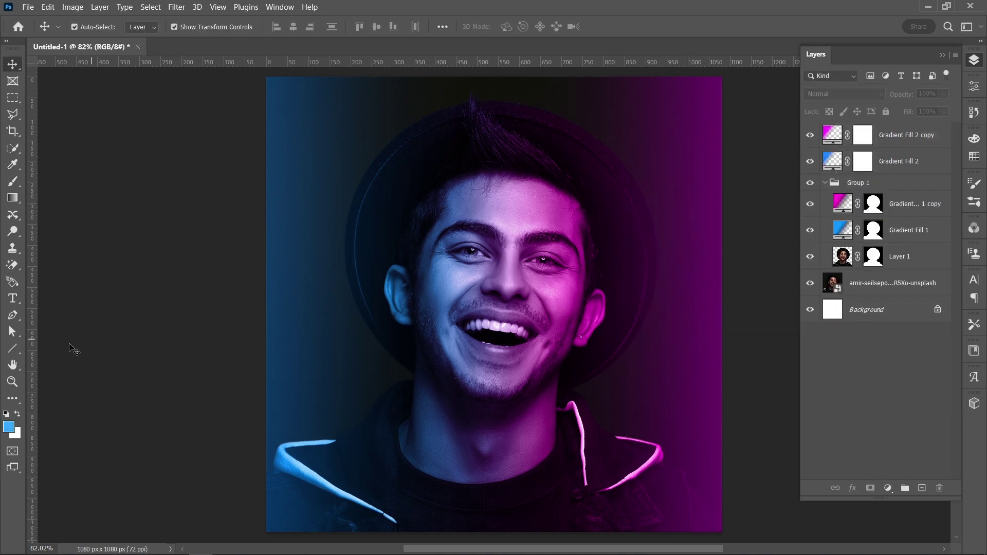
# Draw a vertical line about 1102 px long with the Line tool, spanning the canvas height near its left edge
pyautogui.rightClick(12, 348)
pyautogui.click(92, 392)
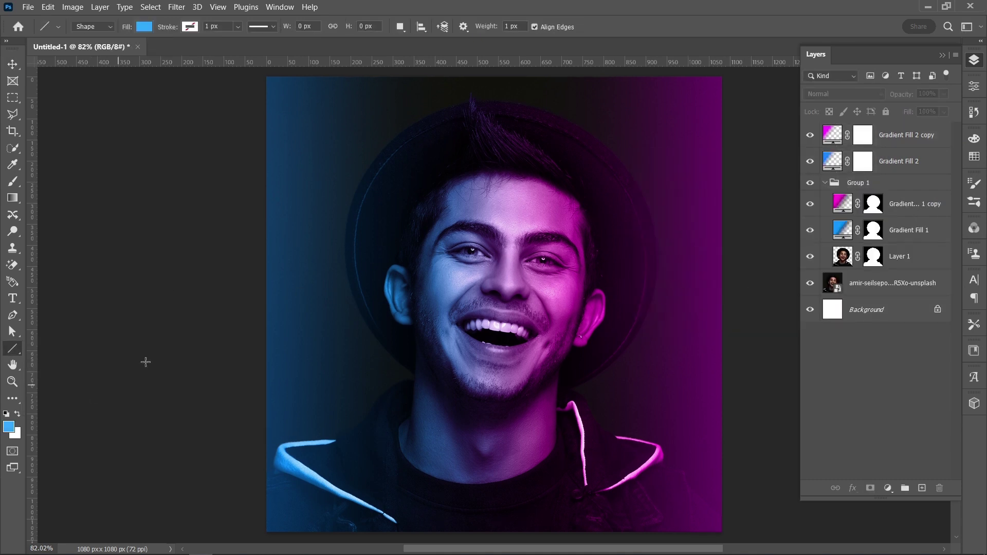
pyautogui.moveTo(286, 72); pyautogui.dragTo(290, 537)
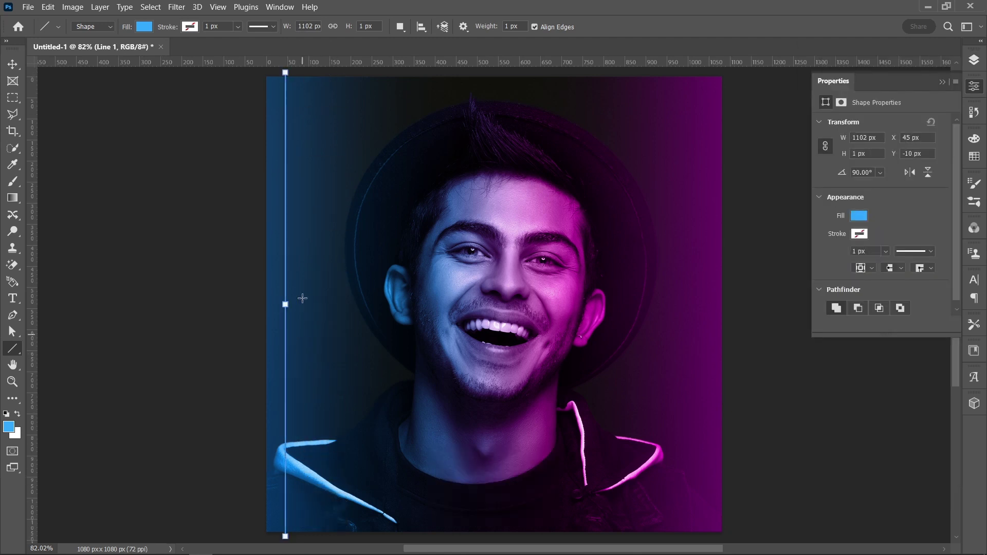
# Give the line a light blue stroke 10 px wide and remove its fill
pyautogui.click(191, 28)
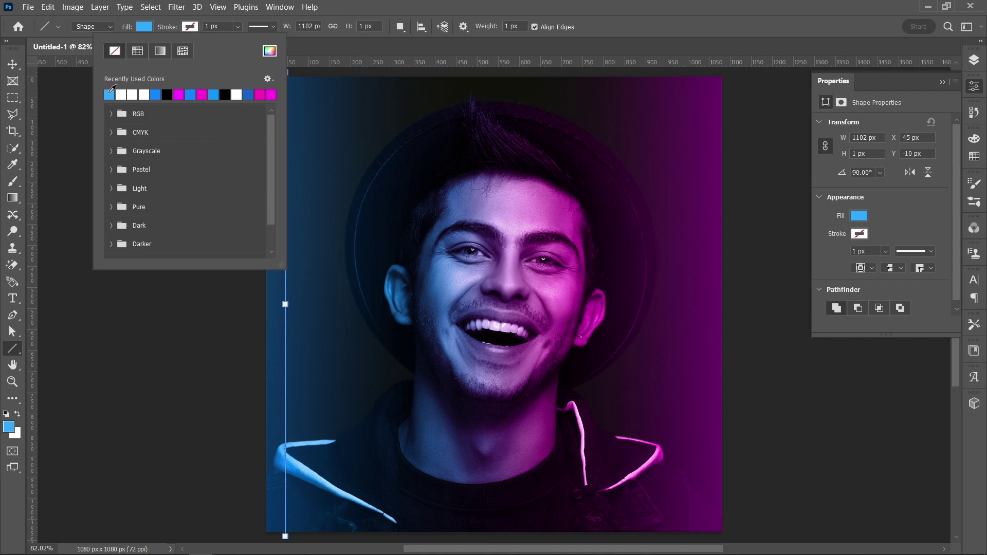
pyautogui.click(110, 95)
pyautogui.click(144, 27)
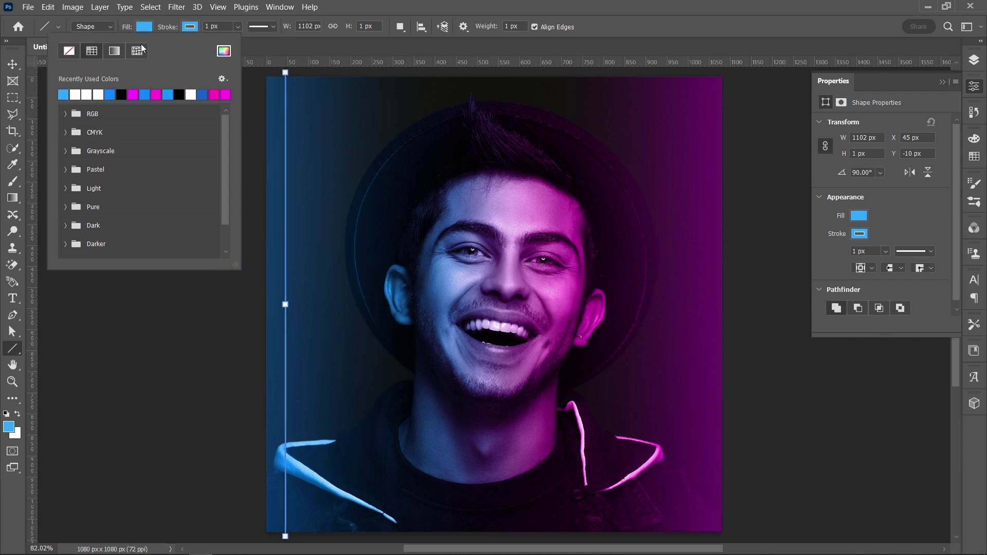
pyautogui.click(69, 51)
pyautogui.click(210, 26)
pyautogui.write('10')
pyautogui.press('Return')
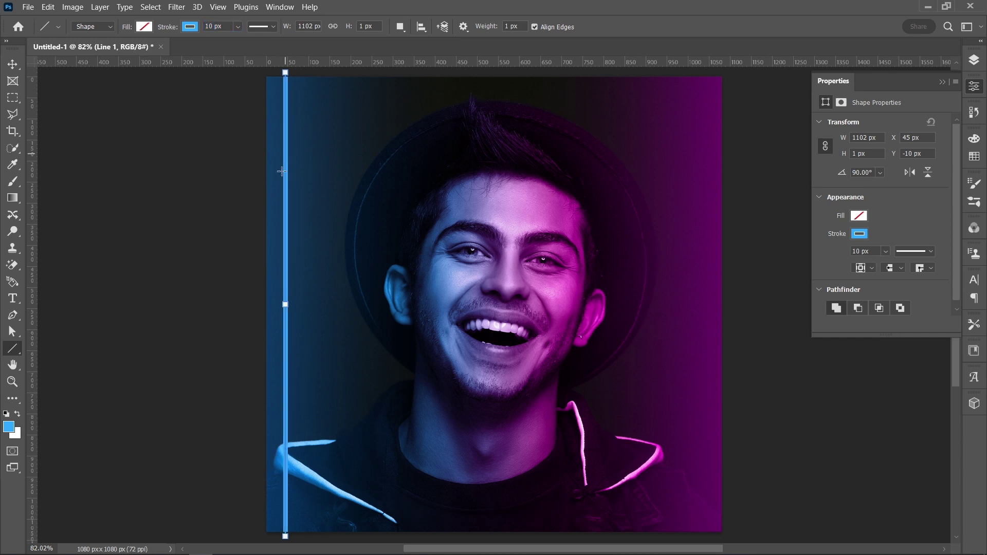
# Nudge the blue line 40 px left so it sits flush against the canvas's left edge
pyautogui.press('v')
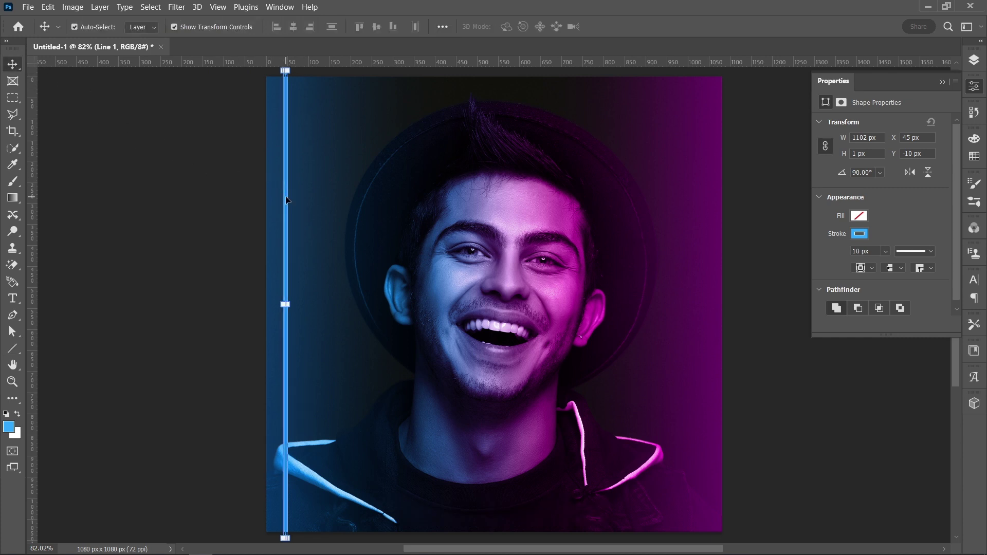
pyautogui.hotkey('shift', 'Left')
pyautogui.hotkey('shift', 'Left')
pyautogui.hotkey('shift', 'Left')
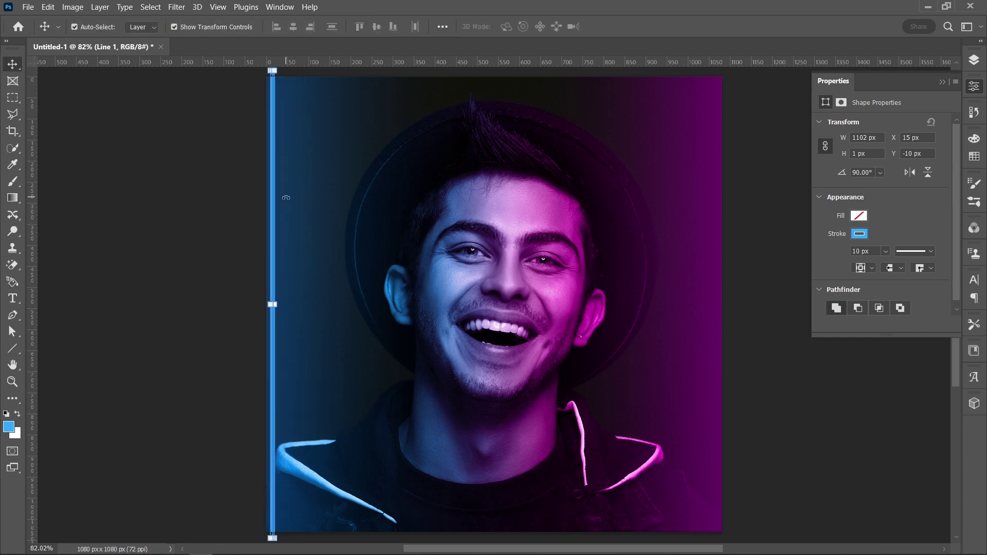
pyautogui.hotkey('shift', 'Left')
pyautogui.click(195, 204)
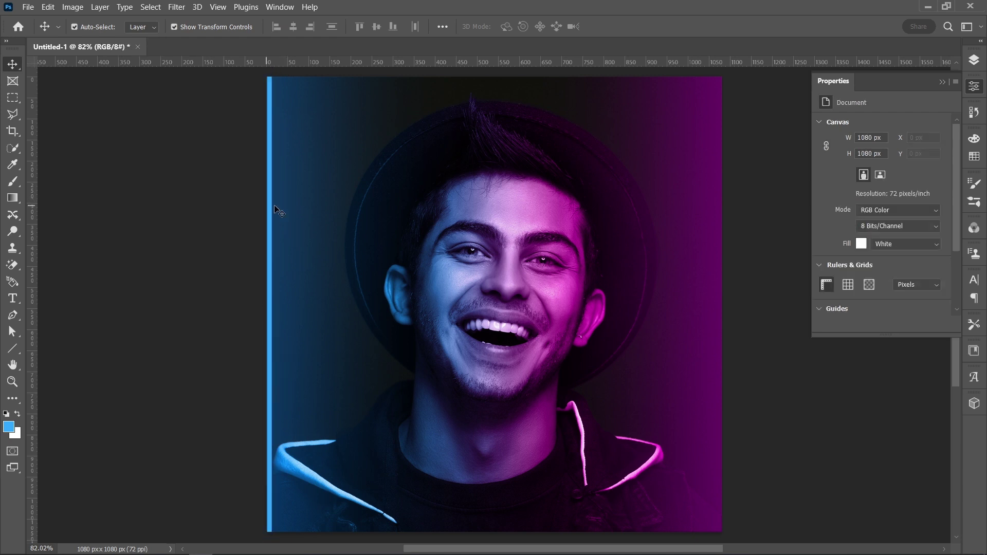
# Duplicate the blue line onto the canvas's right edge and set the copy's stroke to magenta
pyautogui.moveTo(270, 208); pyautogui.dragTo(720, 193)
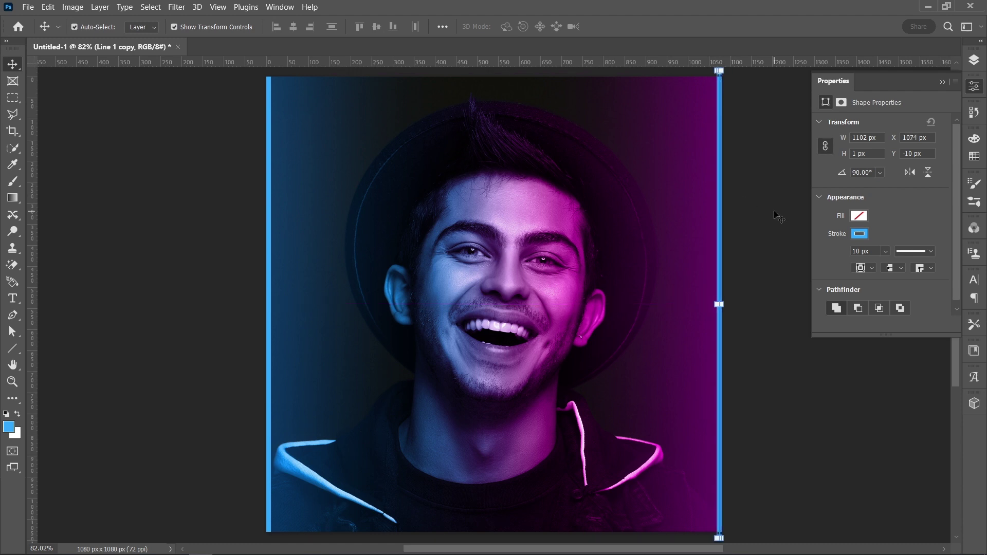
pyautogui.click(777, 216)
pyautogui.click(720, 231)
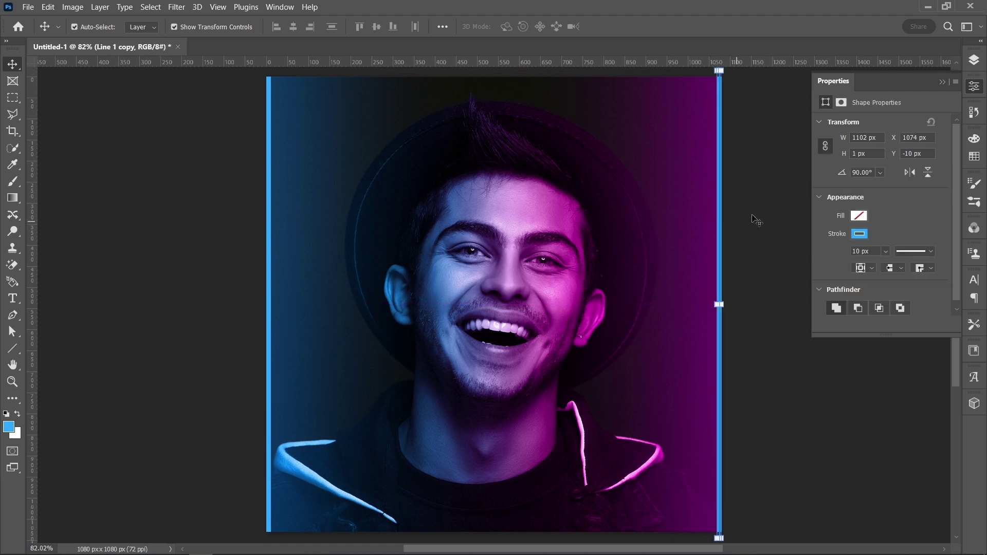
pyautogui.click(867, 236)
pyautogui.click(880, 302)
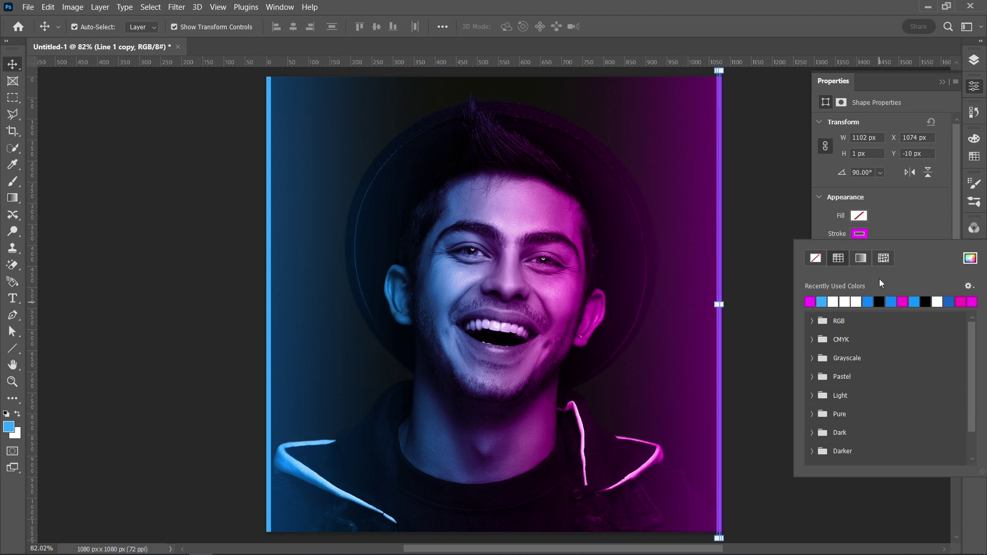
# Duplicate the Line 1 layer and select the original blue line beneath its copy
pyautogui.click(974, 86)
pyautogui.click(975, 87)
pyautogui.click(974, 60)
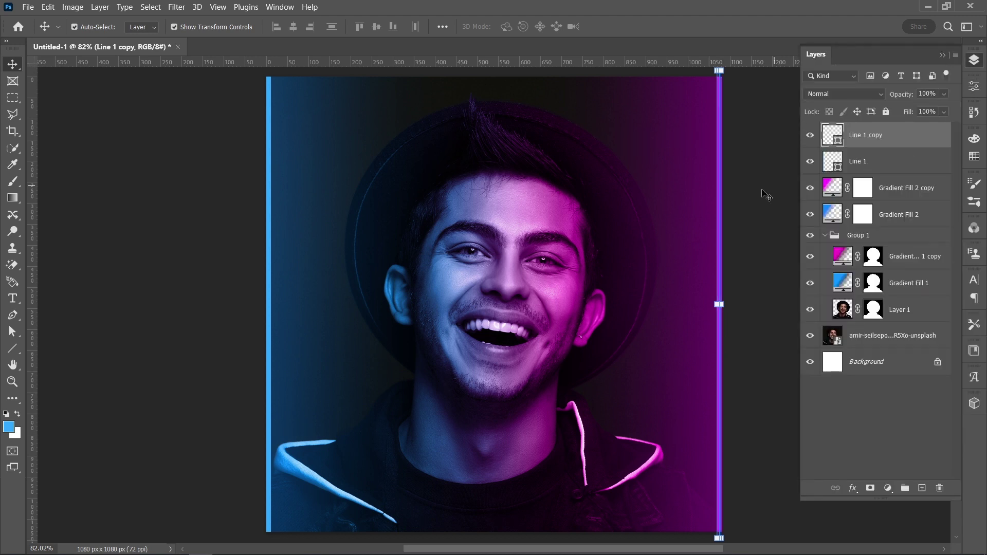
pyautogui.keyDown('ctrl'); pyautogui.click(869, 135); pyautogui.keyUp('ctrl')
pyautogui.click(905, 138)
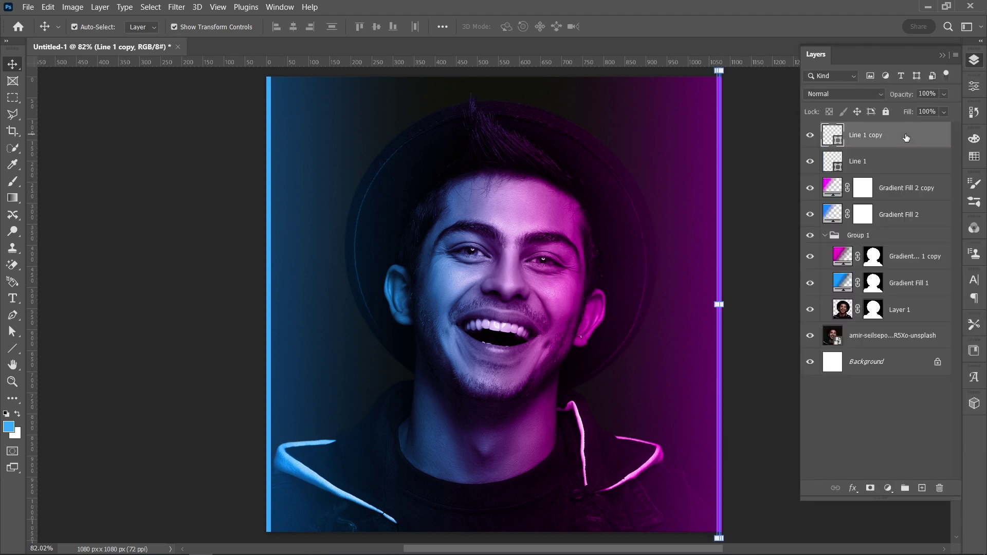
pyautogui.click(903, 163)
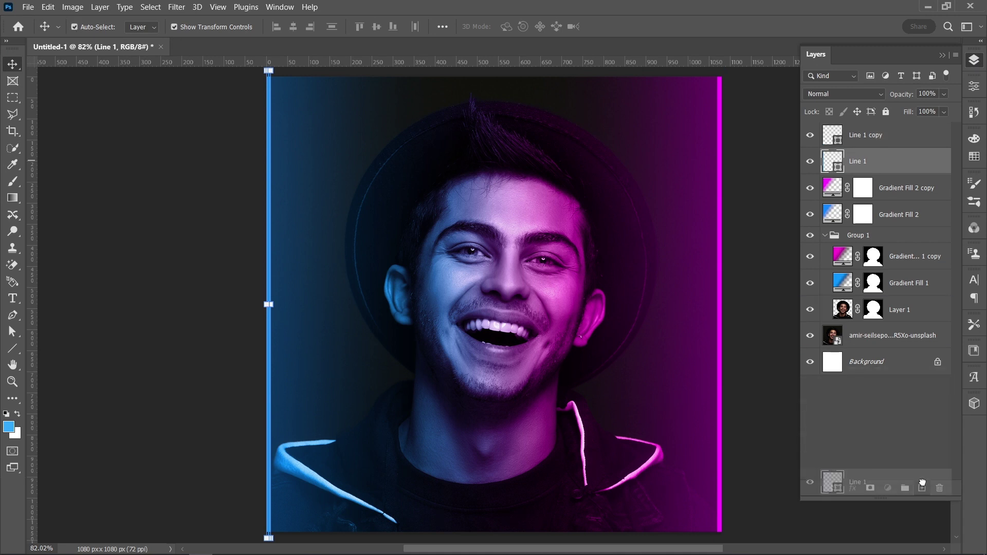
pyautogui.hotkey('ctrl', 'j')
pyautogui.click(913, 197)
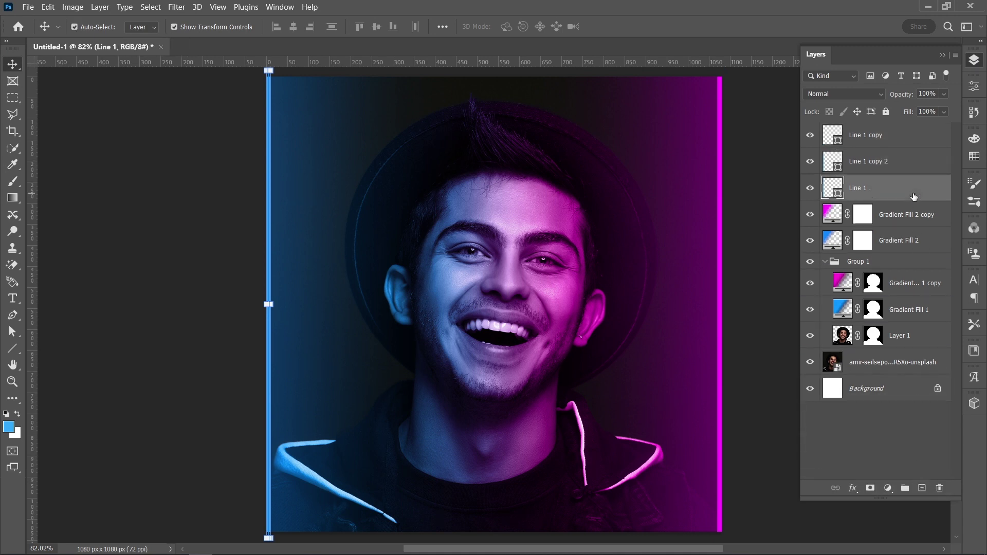
# Set the shape mask feather of Line 1 to 32.4 px and copy that value
pyautogui.click(966, 87)
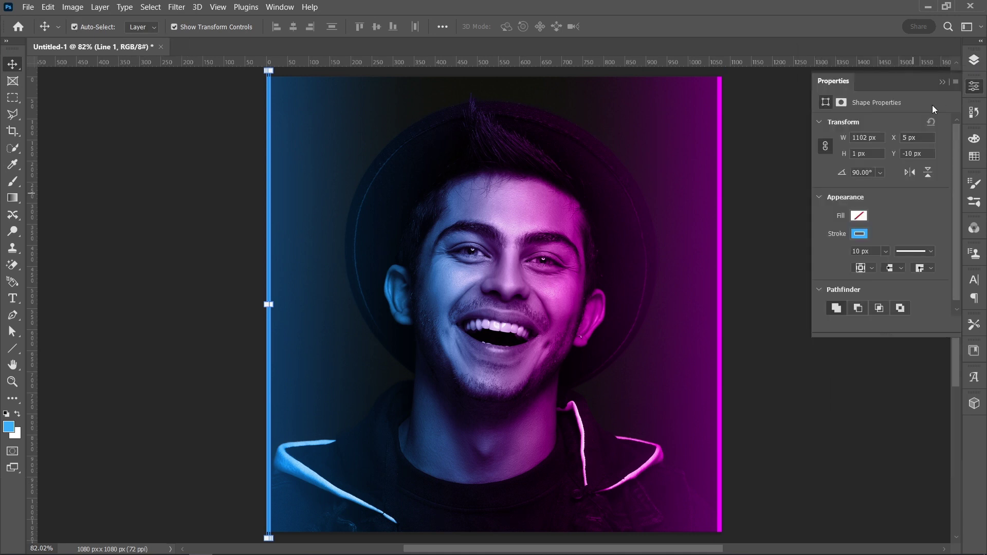
pyautogui.click(842, 101)
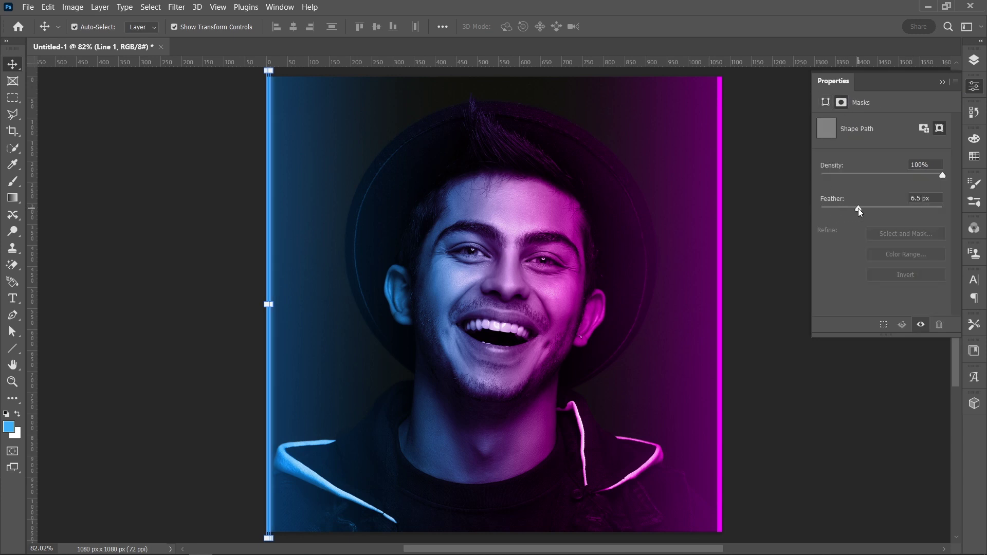
pyautogui.moveTo(859, 208); pyautogui.dragTo(878, 209)
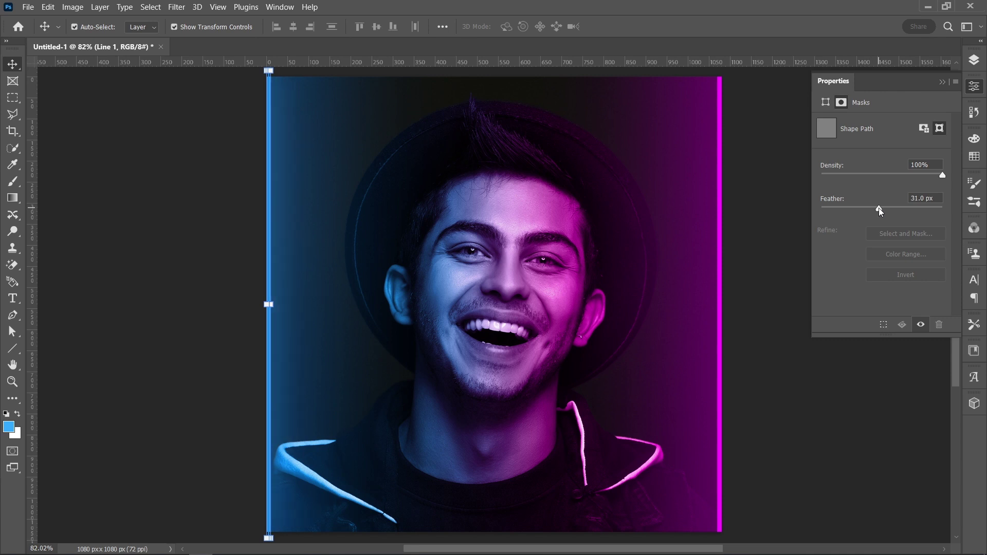
pyautogui.doubleClick(917, 198)
pyautogui.hotkey('ctrl', 'c')
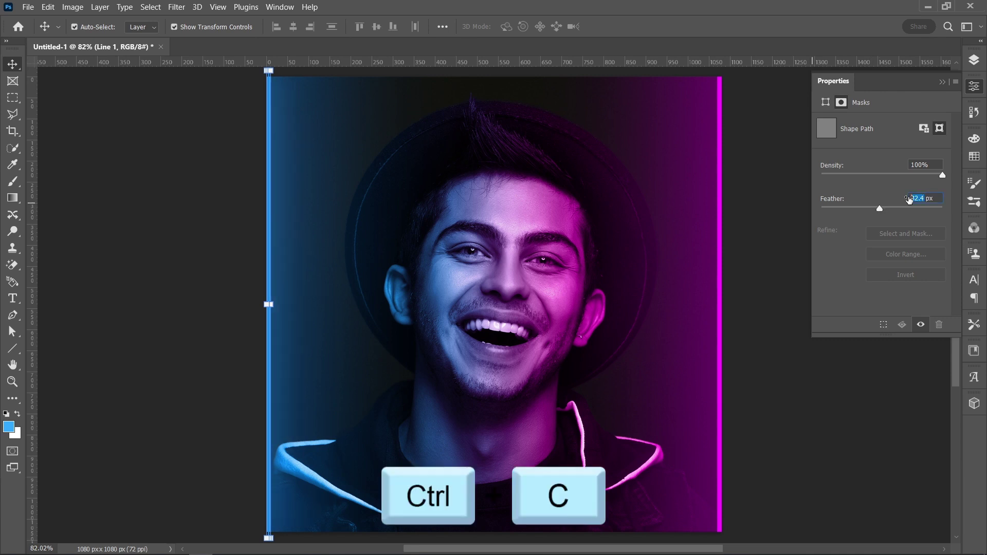
# Group the two blue line layers, Line 1 and Line 1 copy 2
pyautogui.click(974, 64)
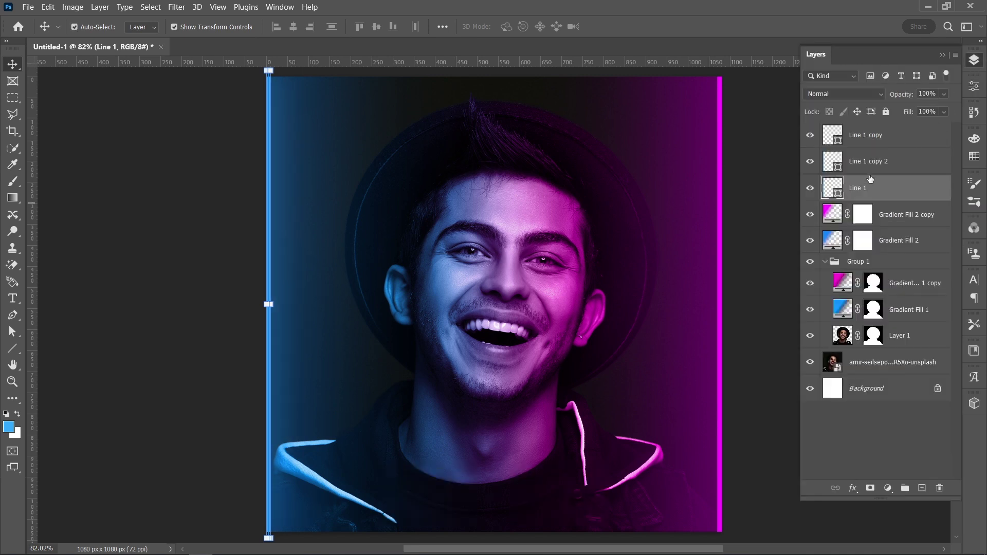
pyautogui.keyDown('shift'); pyautogui.click(905, 166); pyautogui.keyUp('shift')
pyautogui.hotkey('ctrl', 'g')
# Duplicate the magenta Line 1 copy layer and paste a 32.4 px mask feather onto the original beneath it
pyautogui.click(916, 138)
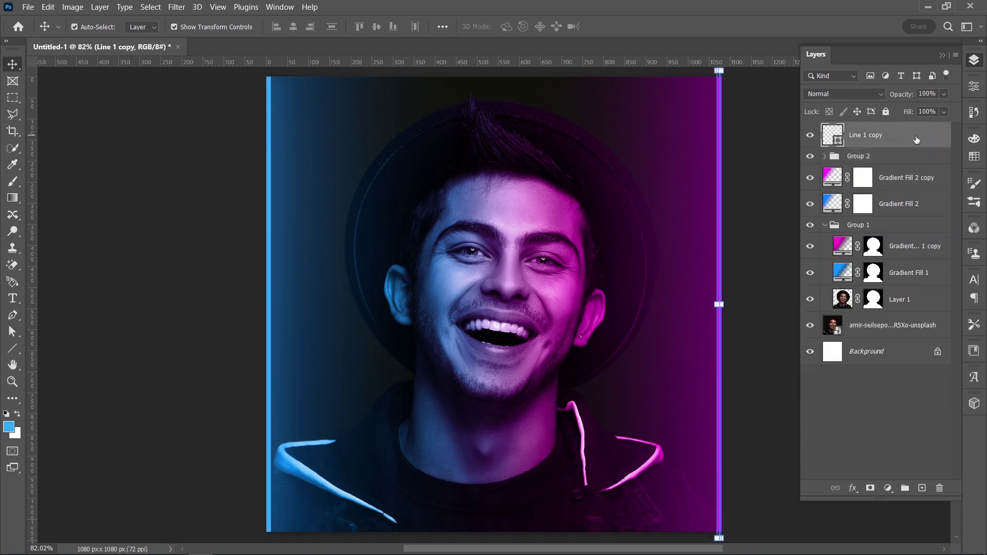
pyautogui.moveTo(916, 138); pyautogui.dragTo(922, 488)
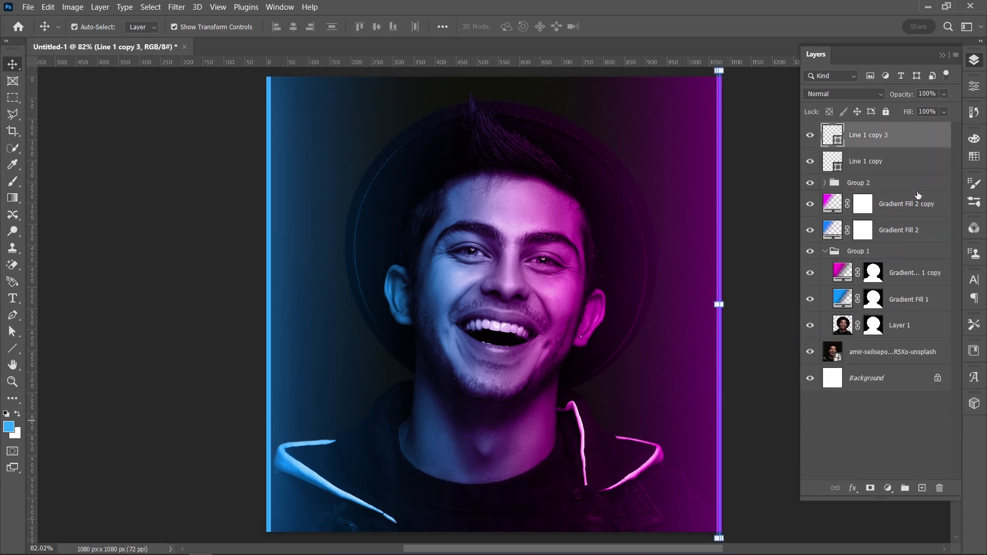
pyautogui.click(914, 162)
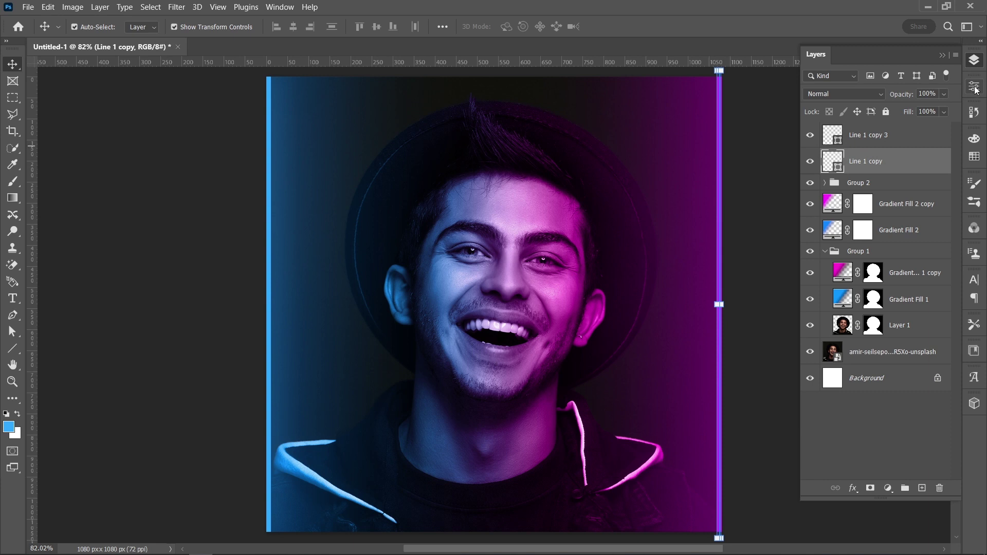
pyautogui.click(975, 87)
pyautogui.click(842, 102)
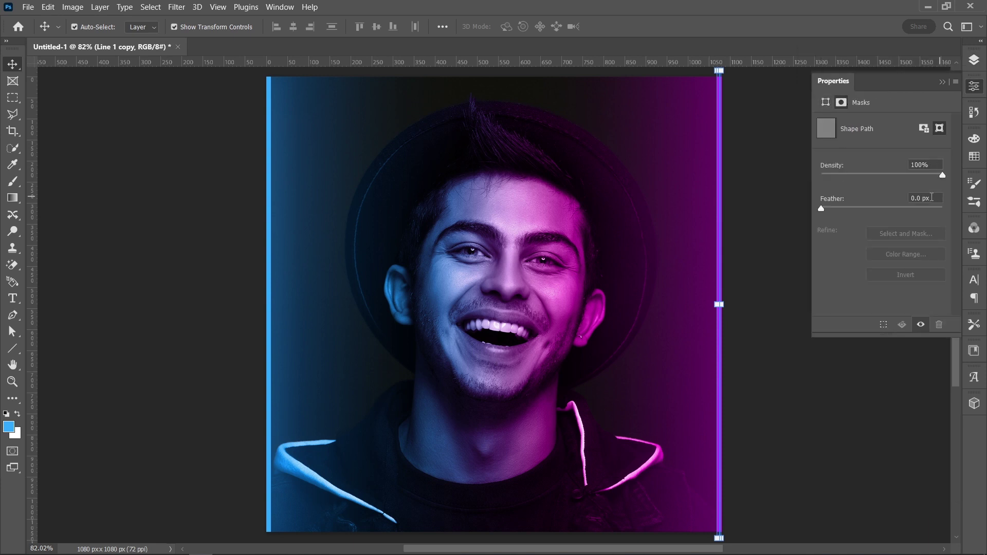
pyautogui.hotkey('ctrl', 'v')
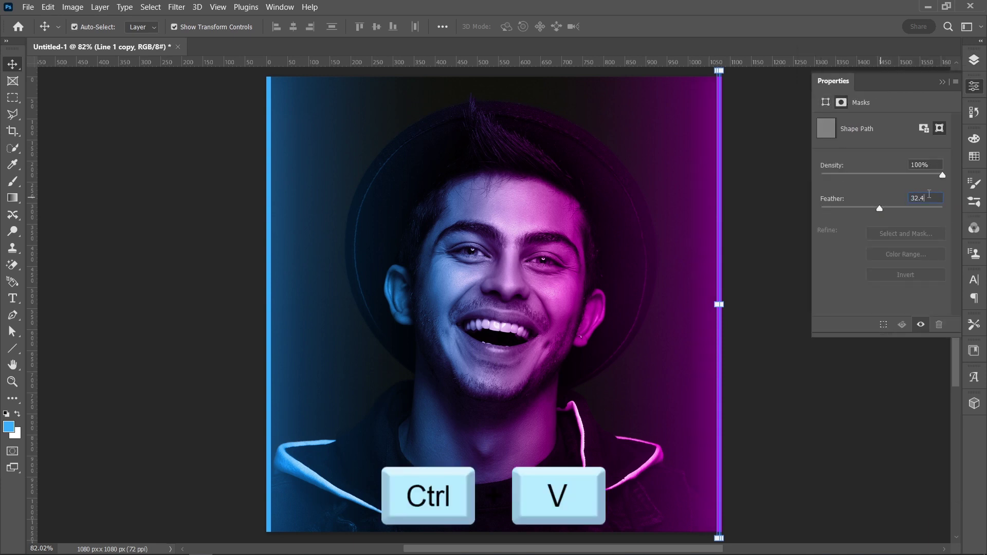
# Group the two magenta line layers, Line 1 copy and Line 1 copy 3, and collapse the layer list
pyautogui.click(973, 61)
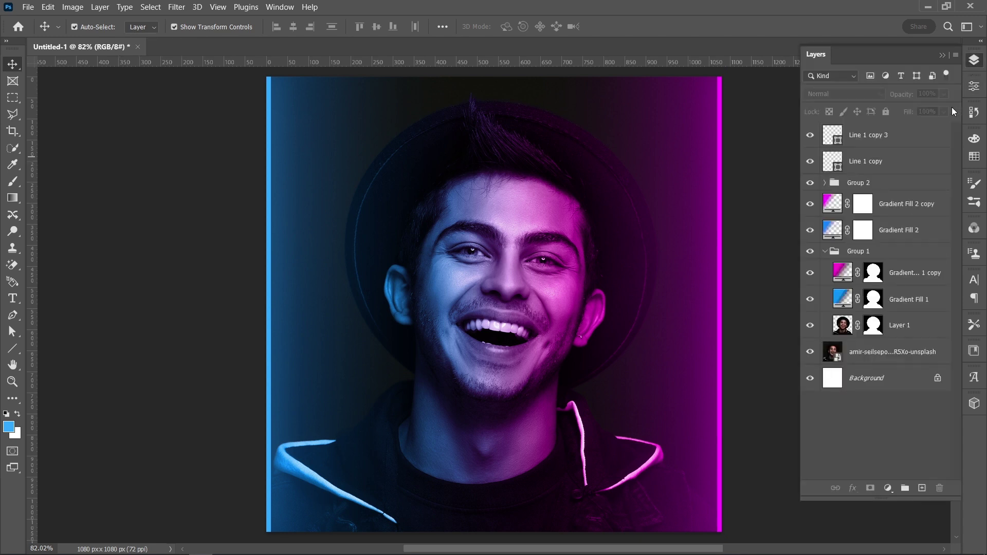
pyautogui.click(881, 160)
pyautogui.keyDown('shift'); pyautogui.click(862, 135); pyautogui.keyUp('shift')
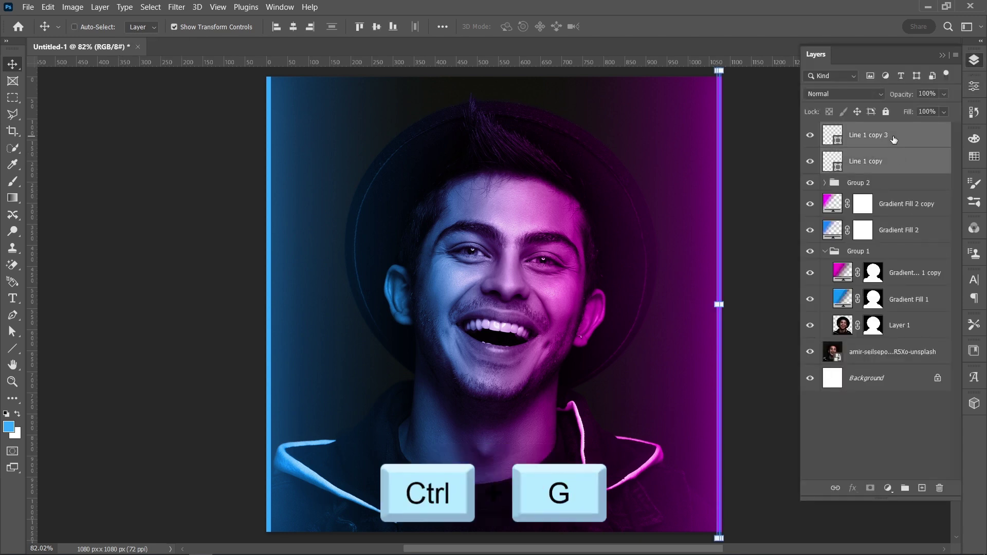
pyautogui.hotkey('ctrl', 'g')
pyautogui.click(810, 135)
pyautogui.click(942, 54)
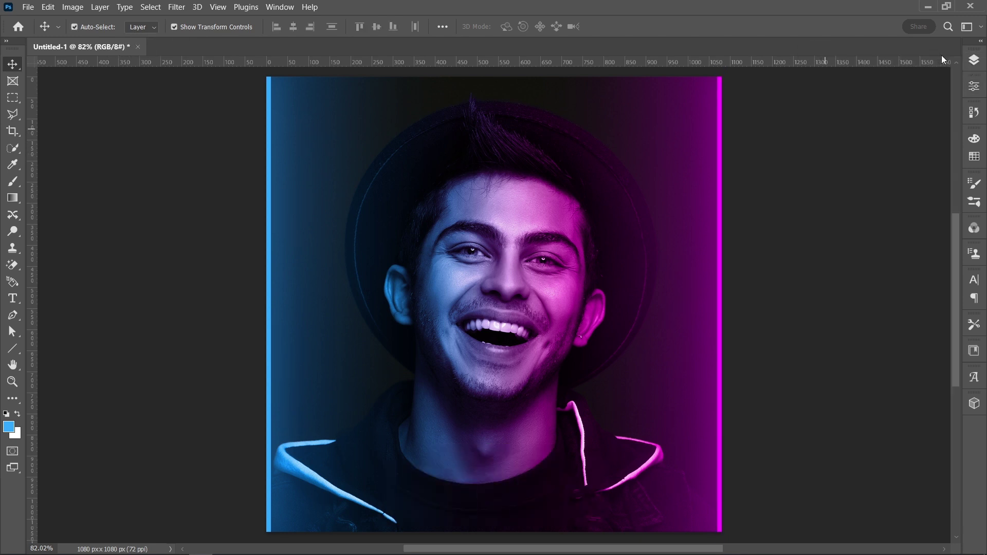